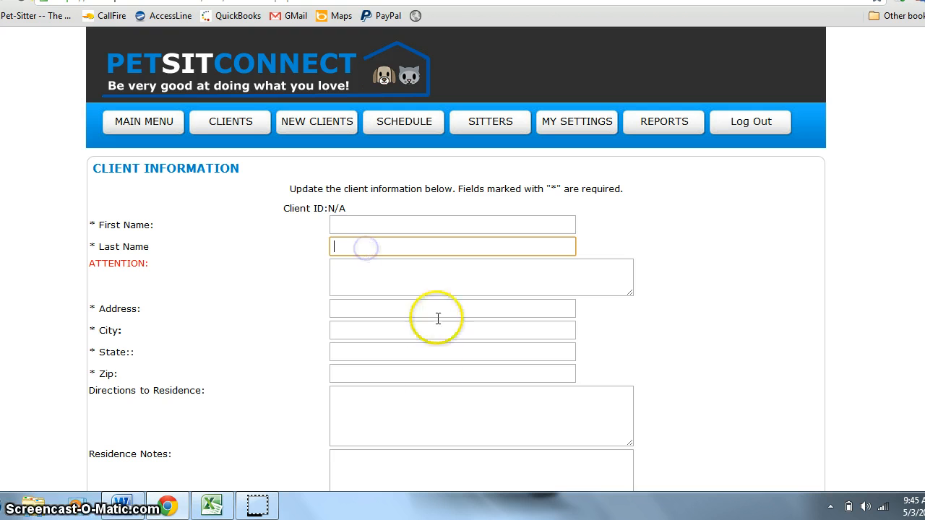
Step: Look through the fields of the blank client information form, then return to Today's Plan of Action
{"action": "scroll", "coordinate": [456, 259], "scroll_direction": "down", "scroll_amount": 1}
{"action": "scroll", "coordinate": [456, 258], "scroll_direction": "down", "scroll_amount": 7}
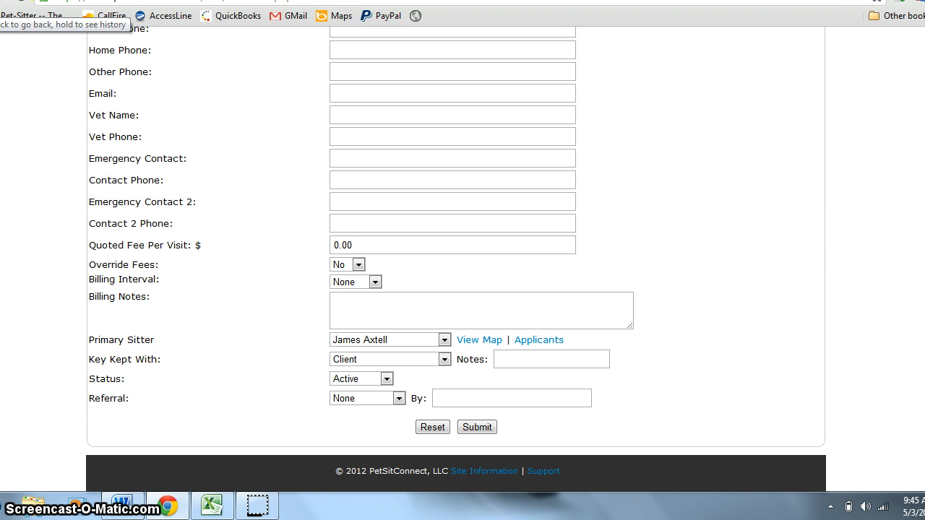
{"action": "left_click", "coordinate": [9, 1]}
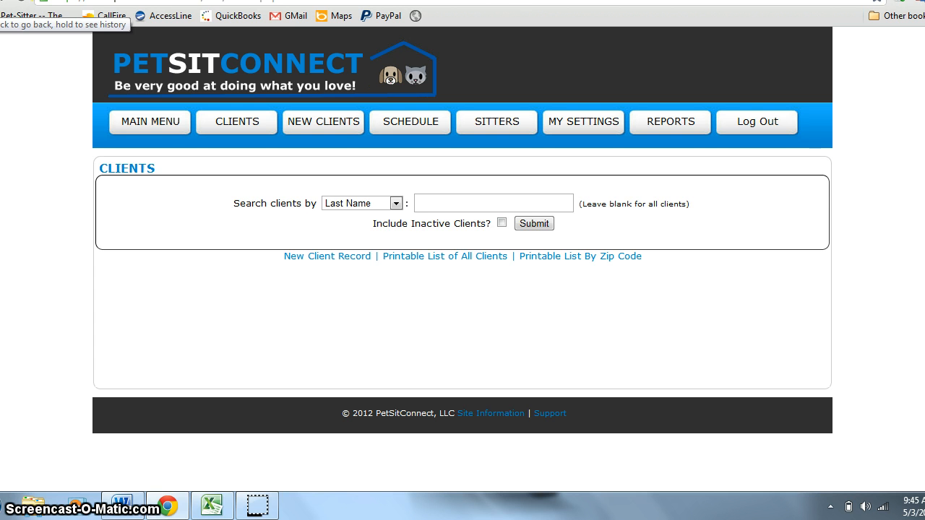
{"action": "left_click", "coordinate": [9, 2]}
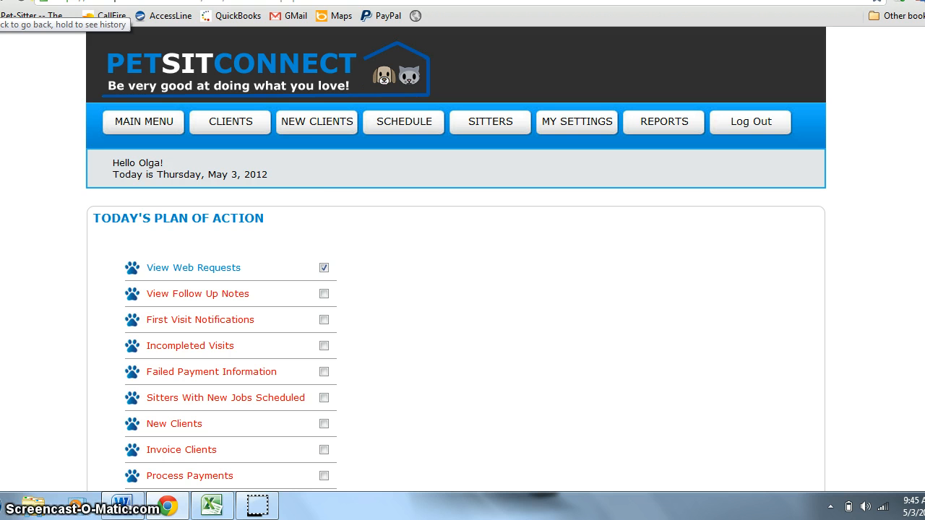
Step: Start a new client entry from the New Client Queue and clear the prefilled first and last name fields
{"action": "left_click", "coordinate": [303, 121]}
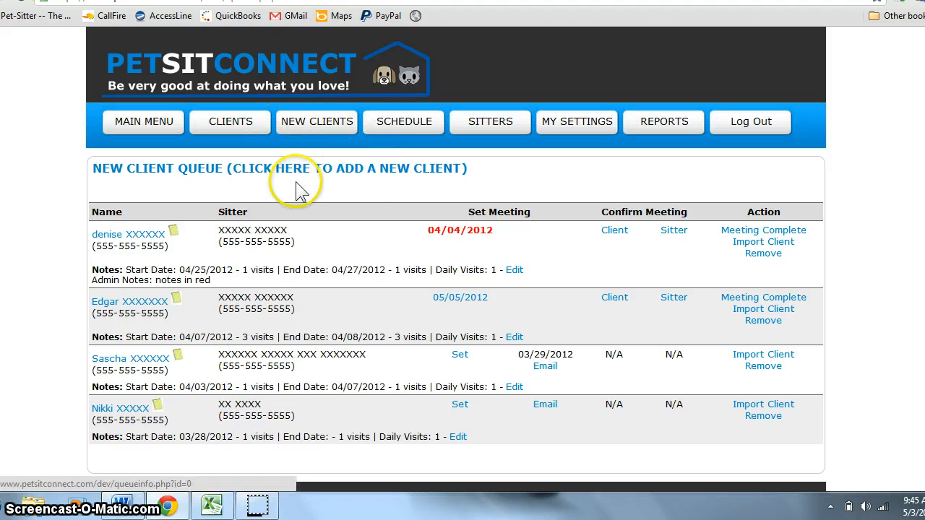
{"action": "left_click", "coordinate": [378, 173]}
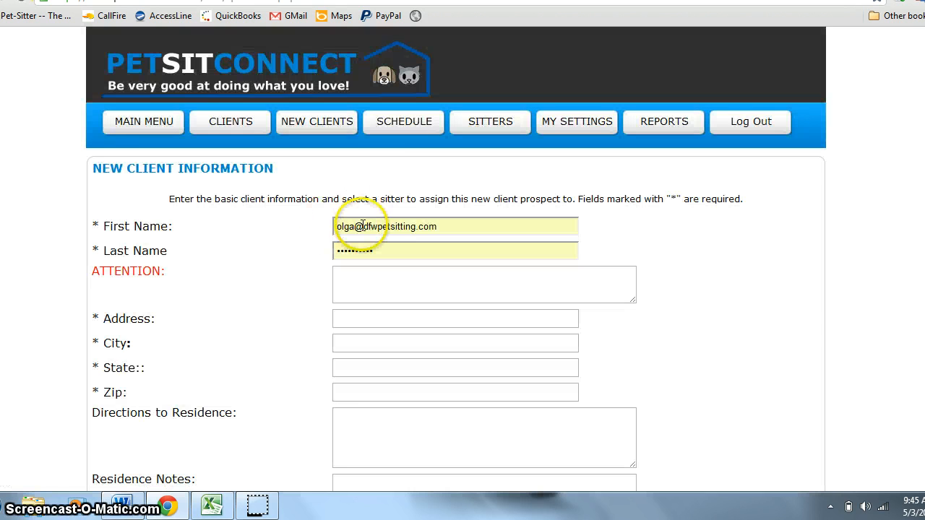
{"action": "triple_click", "coordinate": [361, 227]}
{"action": "key", "text": "BackSpace"}
{"action": "key", "text": "Tab"}
{"action": "key", "text": "Tab"}
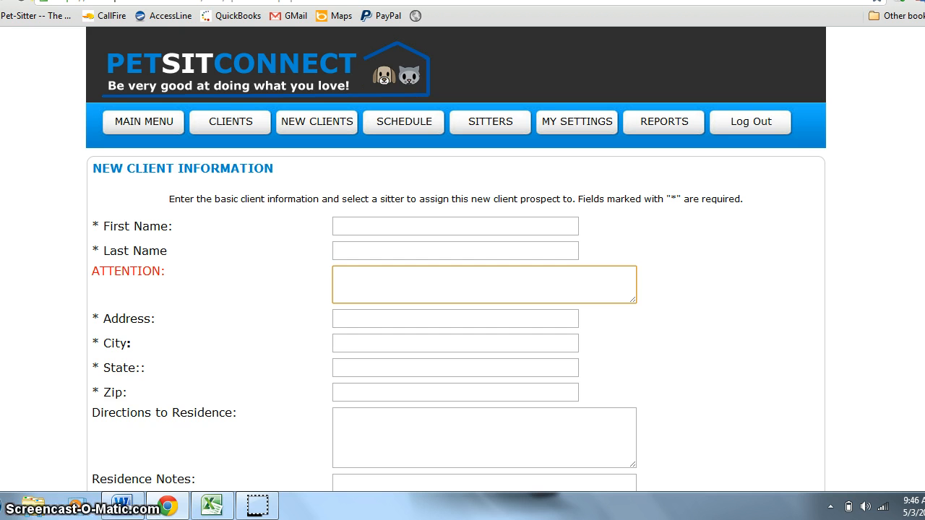
Step: Look through the new client form's contact, billing, sitter and card fields
{"action": "scroll", "coordinate": [908, 355], "scroll_direction": "down", "scroll_amount": 7}
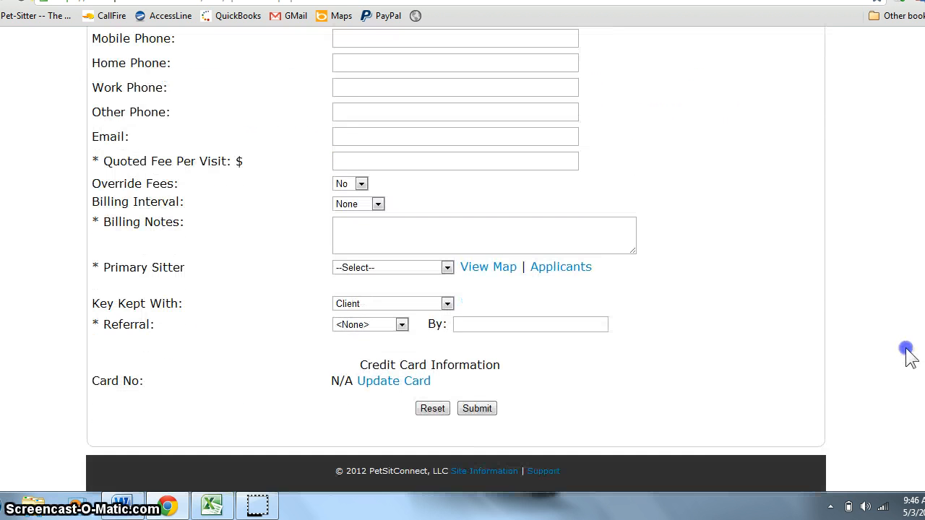
{"action": "scroll", "coordinate": [906, 349], "scroll_direction": "up", "scroll_amount": 7}
{"action": "scroll", "coordinate": [921, 202], "scroll_direction": "down", "scroll_amount": 6}
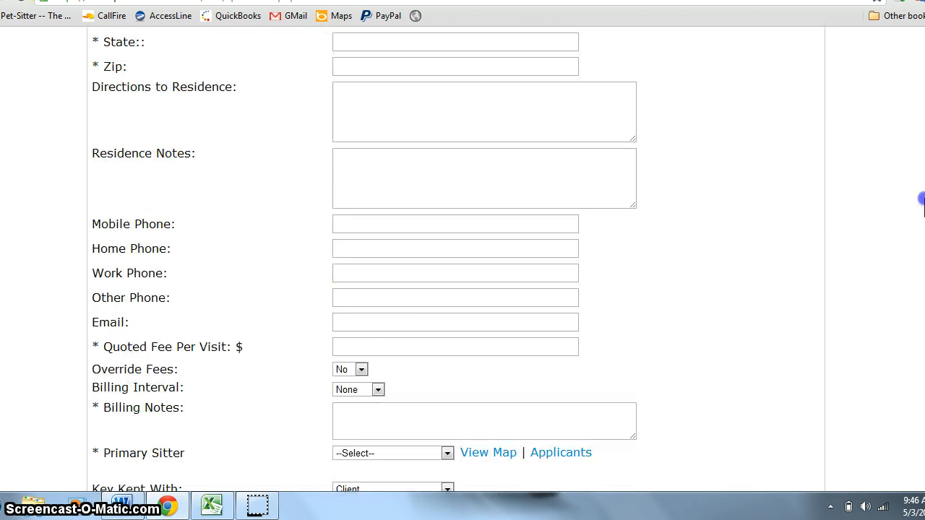
{"action": "scroll", "coordinate": [921, 269], "scroll_direction": "up", "scroll_amount": 1}
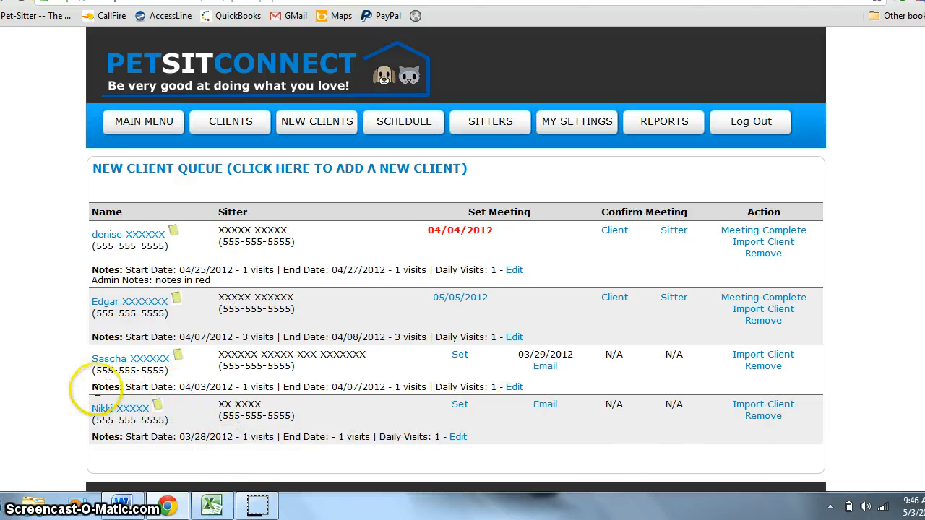
Step: View the record of the last client in the New Client Queue and close it
{"action": "left_click", "coordinate": [159, 407]}
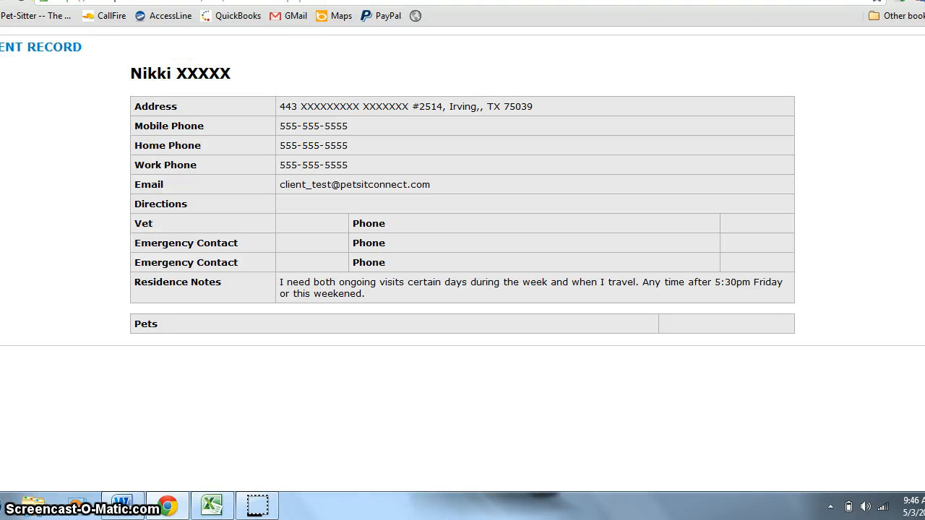
{"action": "key", "text": "ctrl+w"}
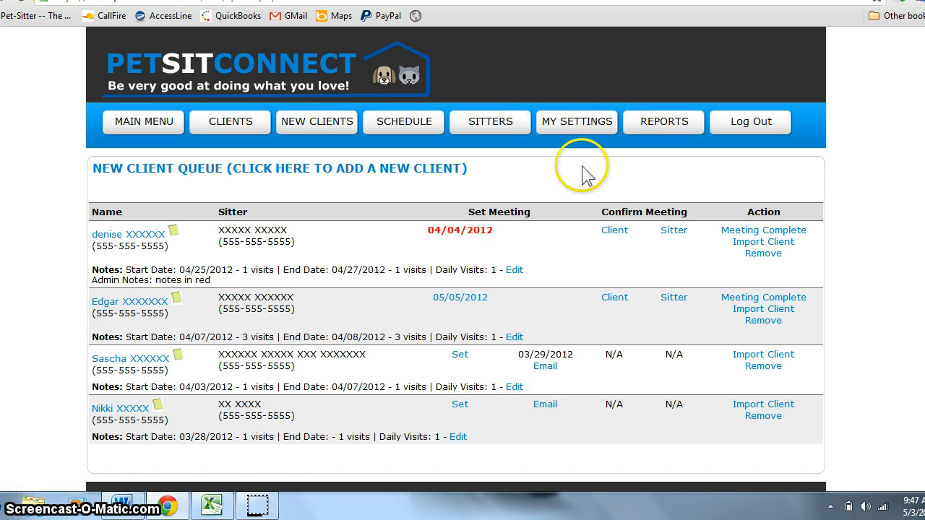
Step: Open the last queued client's meeting request email, read it and replace the {{DISTANCE}} placeholder with 2
{"action": "left_click", "coordinate": [544, 407]}
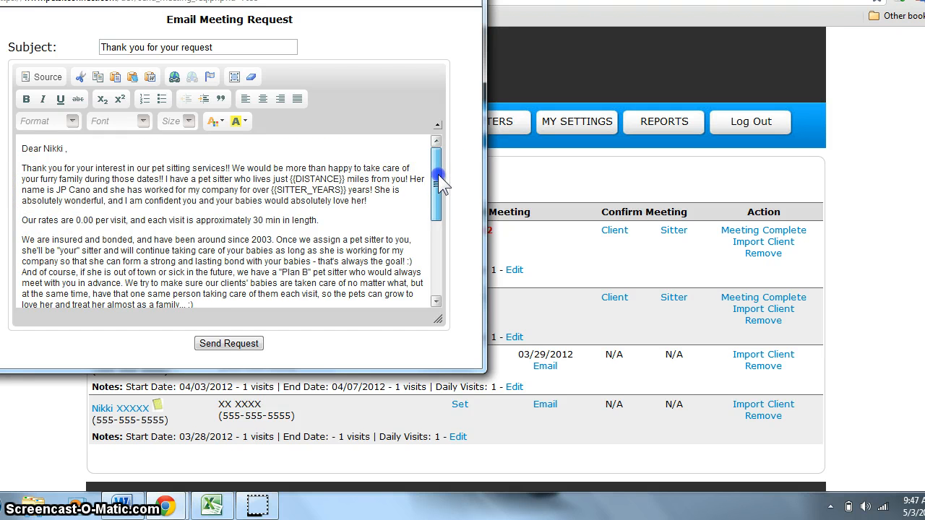
{"action": "left_click_drag", "start_coordinate": [437, 174], "coordinate": [430, 243]}
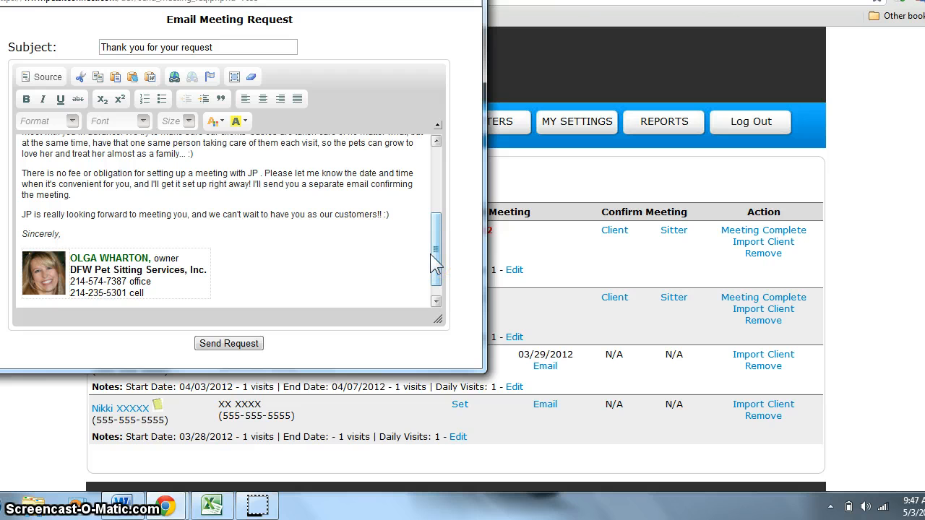
{"action": "mouse_move", "coordinate": [429, 222]}
{"action": "left_mouse_down"}
{"action": "mouse_move", "coordinate": [429, 231]}
{"action": "mouse_move", "coordinate": [436, 177]}
{"action": "left_mouse_up"}
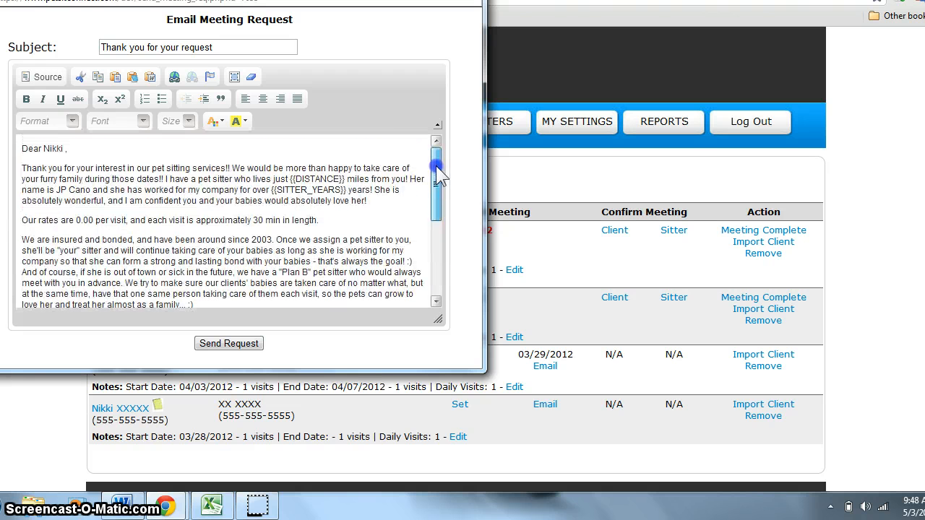
{"action": "left_click", "coordinate": [342, 179]}
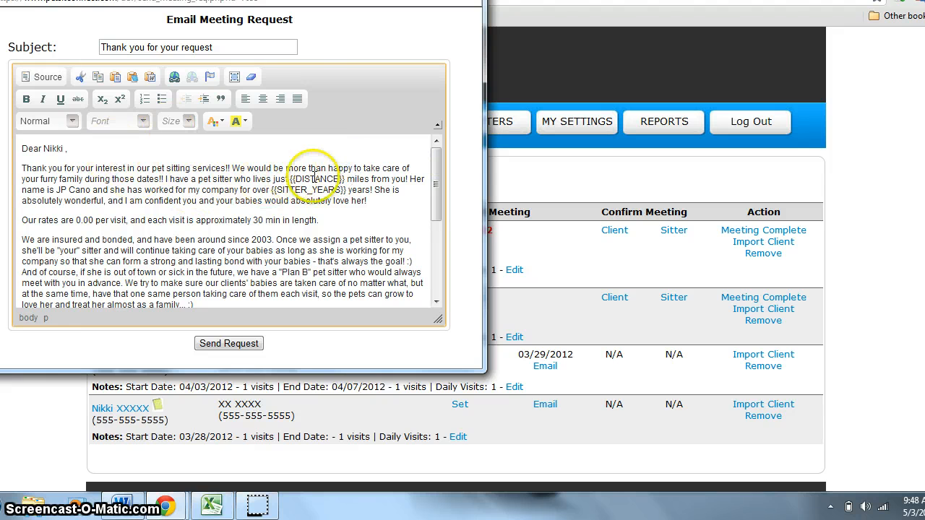
{"action": "left_click_drag", "start_coordinate": [346, 179], "coordinate": [337, 179]}
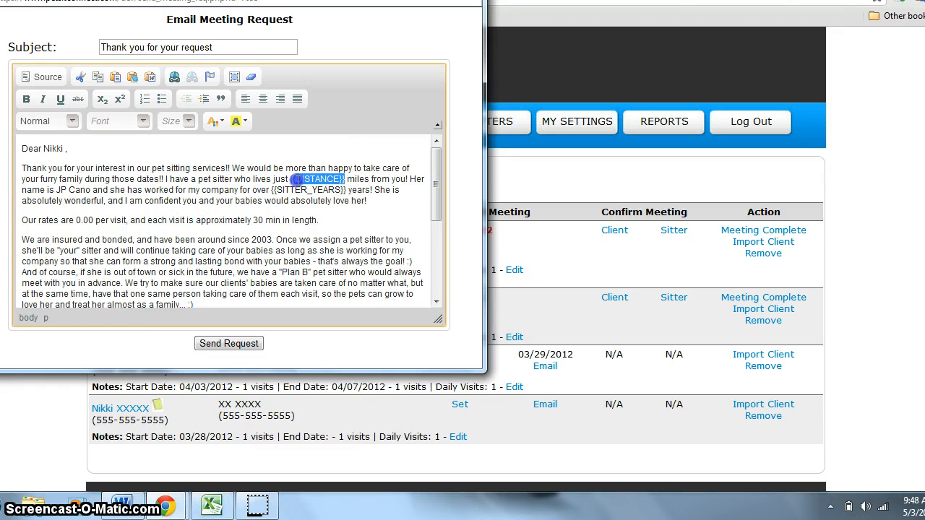
{"action": "type", "text": "2"}
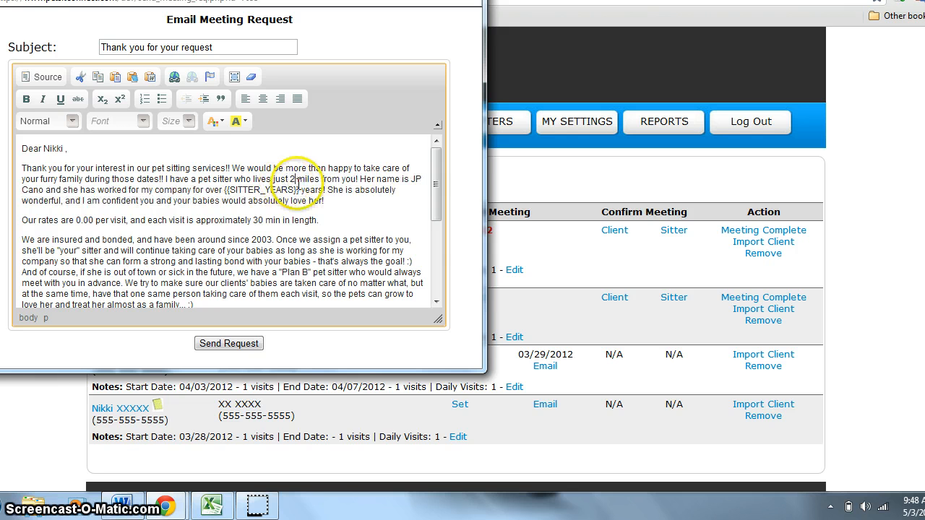
{"action": "left_click", "coordinate": [297, 184]}
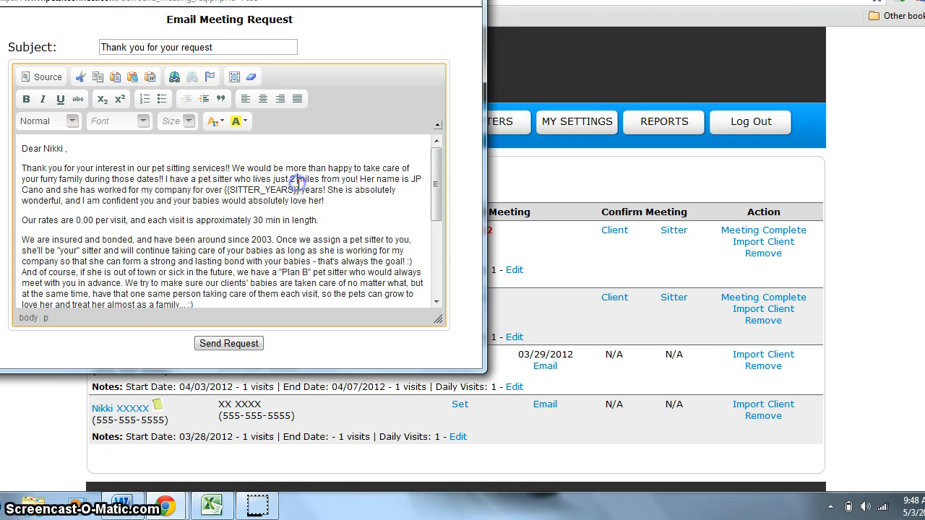
Step: Read the rest of the meeting request email through the signature and close it without sending
{"action": "triple_click", "coordinate": [148, 279]}
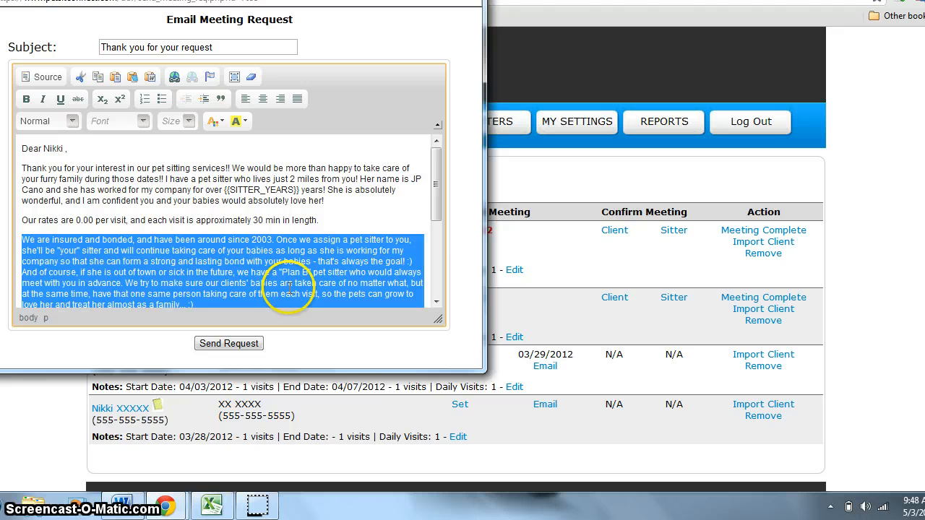
{"action": "left_click", "coordinate": [223, 261]}
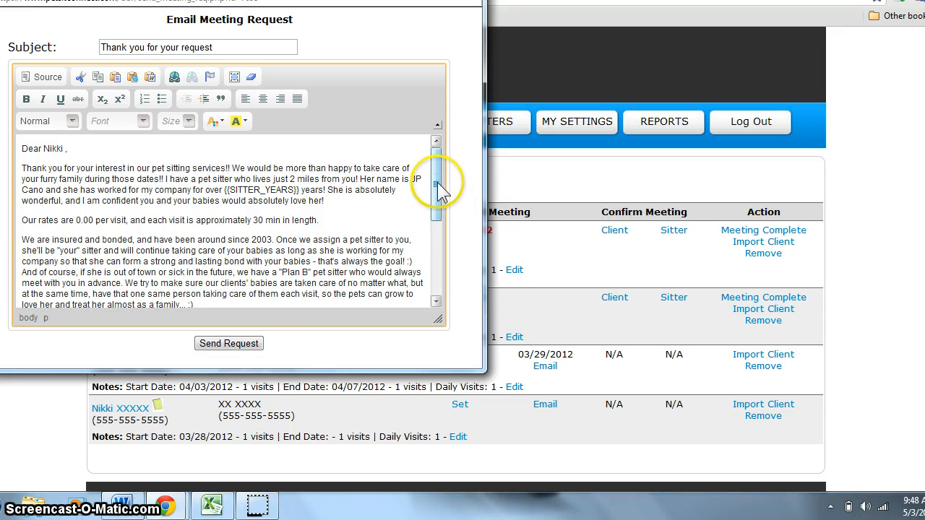
{"action": "left_click_drag", "start_coordinate": [437, 182], "coordinate": [433, 266]}
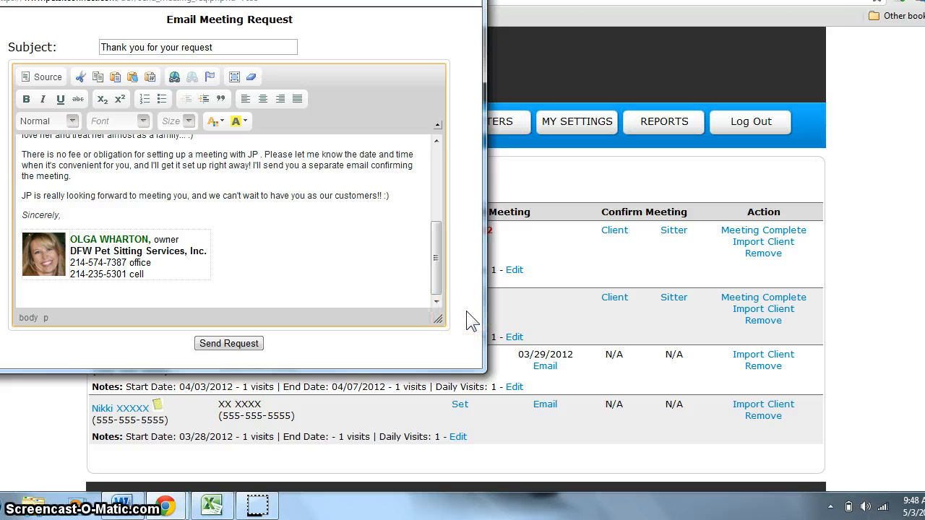
{"action": "left_click", "coordinate": [414, 212]}
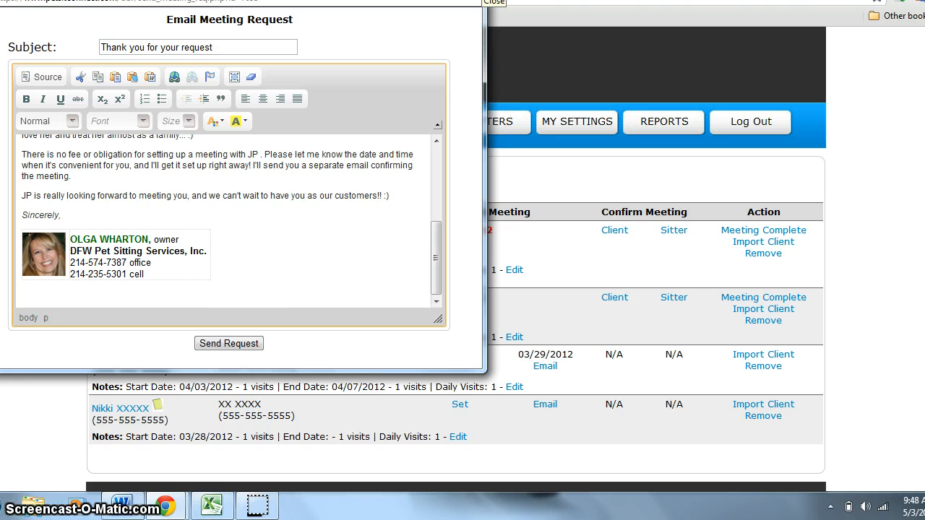
{"action": "left_click", "coordinate": [470, 0]}
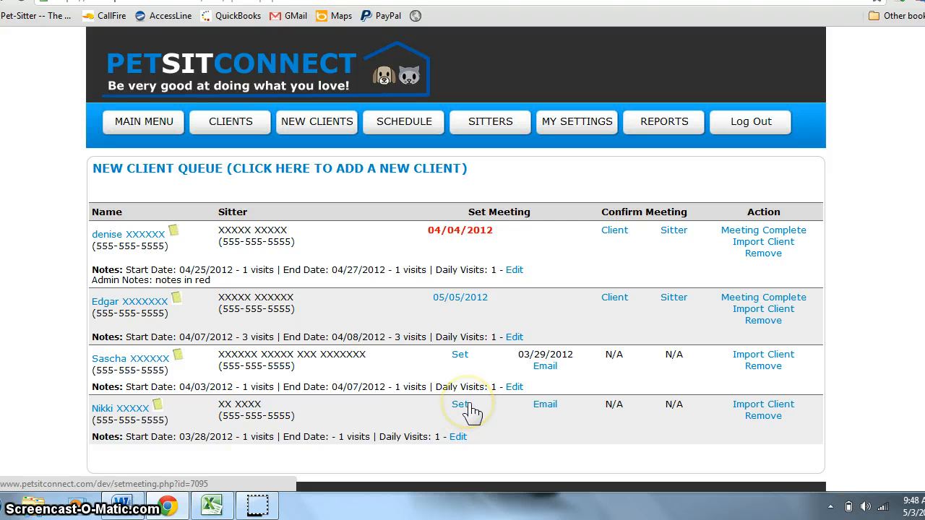
Step: Check the last queued client's residence notes for meeting availability and close the record
{"action": "left_click", "coordinate": [161, 407]}
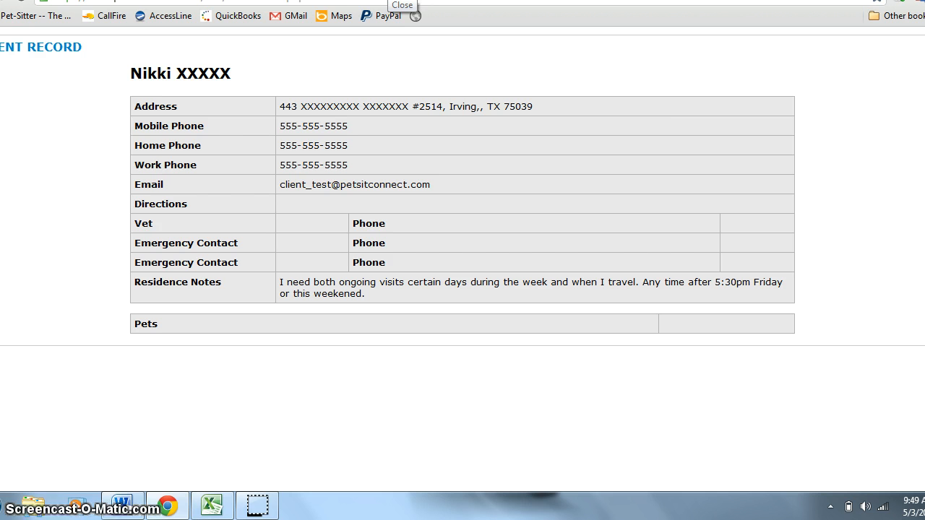
{"action": "left_click", "coordinate": [389, 0]}
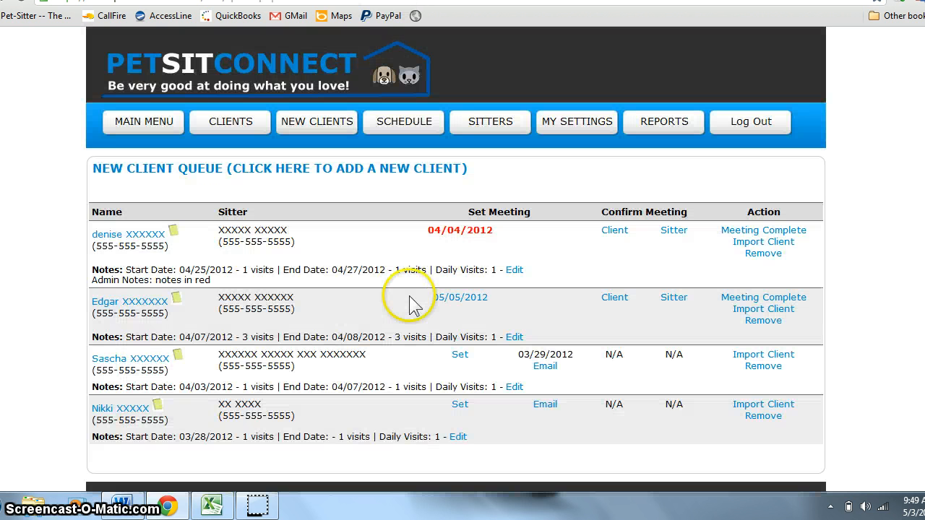
Step: Set the last queued client's meeting for 05/04/2012 at 6 pm
{"action": "left_click", "coordinate": [461, 407]}
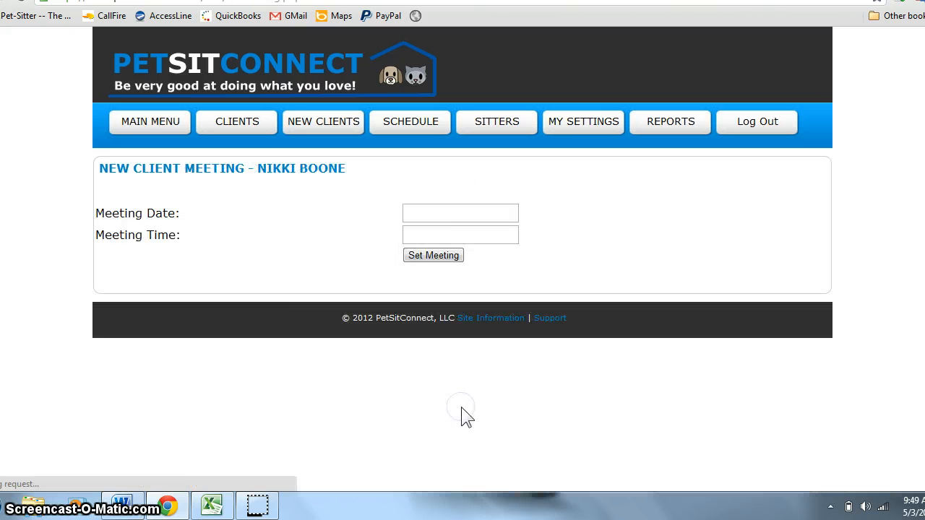
{"action": "left_click", "coordinate": [473, 240]}
{"action": "left_click", "coordinate": [466, 211]}
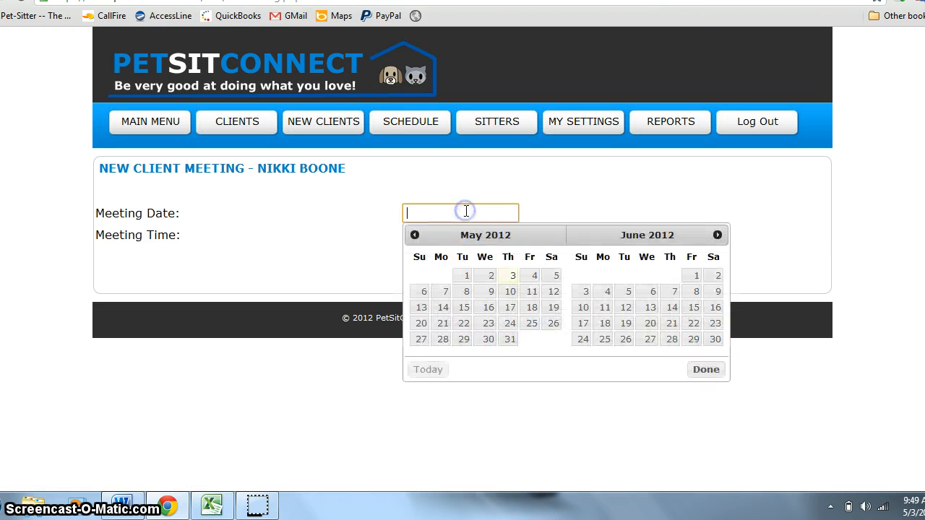
{"action": "left_click", "coordinate": [534, 277]}
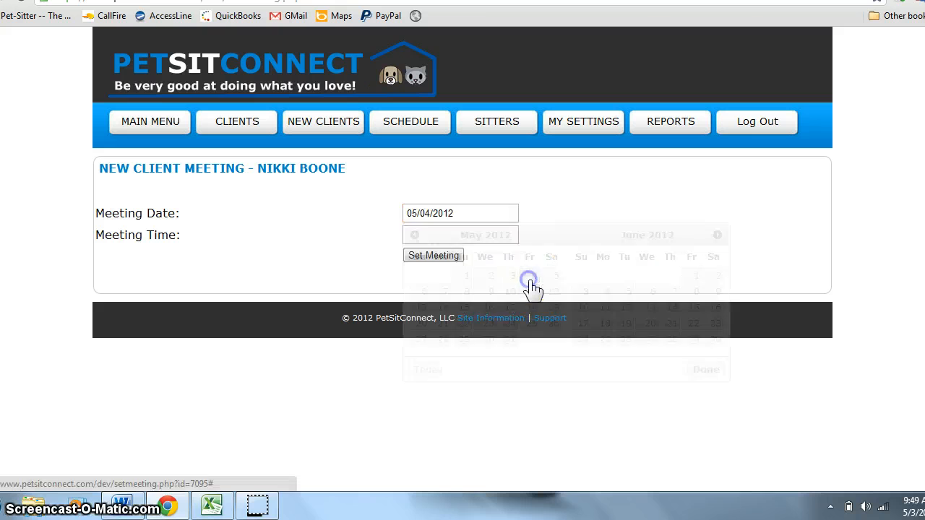
{"action": "left_click", "coordinate": [446, 237]}
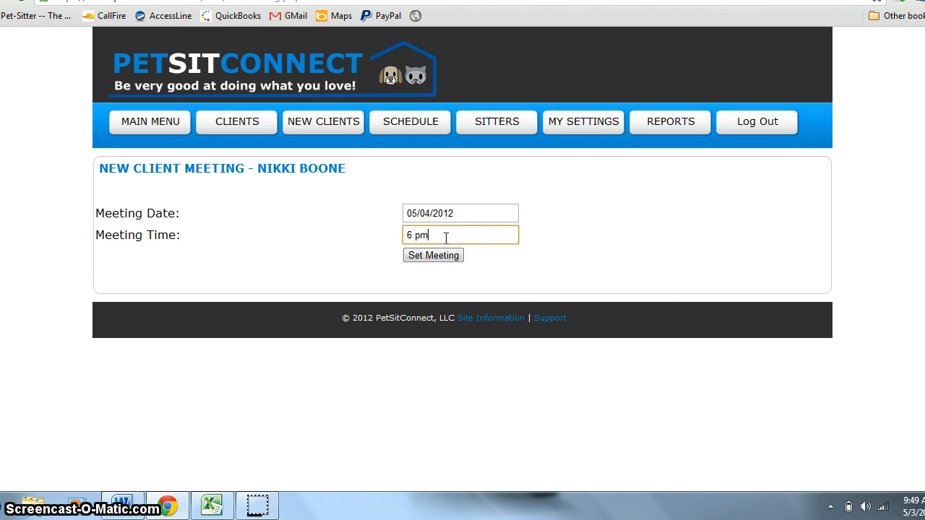
{"action": "key", "text": "Return"}
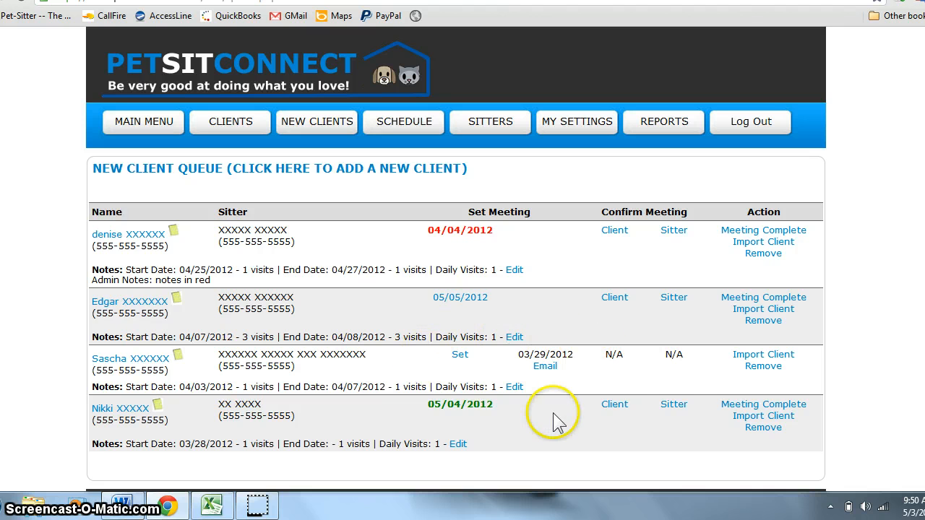
Step: Read the client's meeting confirmation email for the 05/04/2012 meeting and close it without sending
{"action": "left_click", "coordinate": [611, 406]}
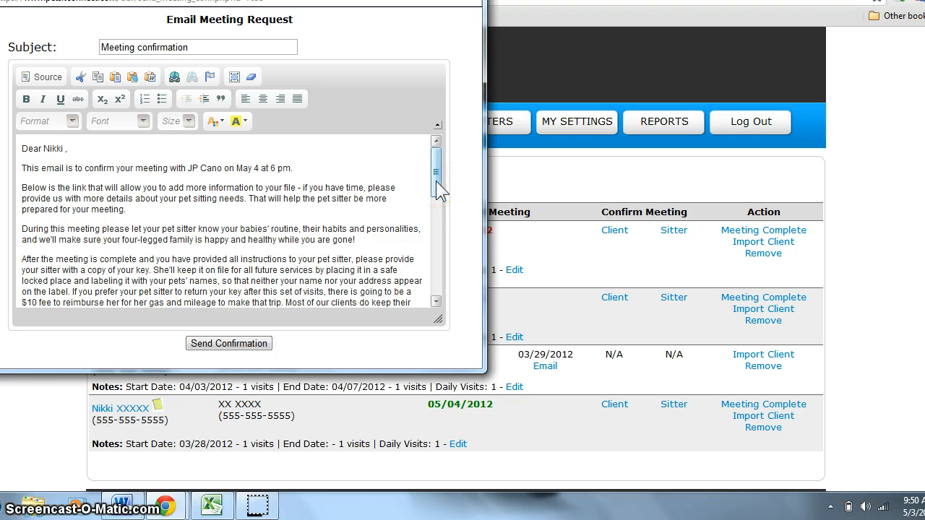
{"action": "left_click_drag", "start_coordinate": [440, 175], "coordinate": [438, 257]}
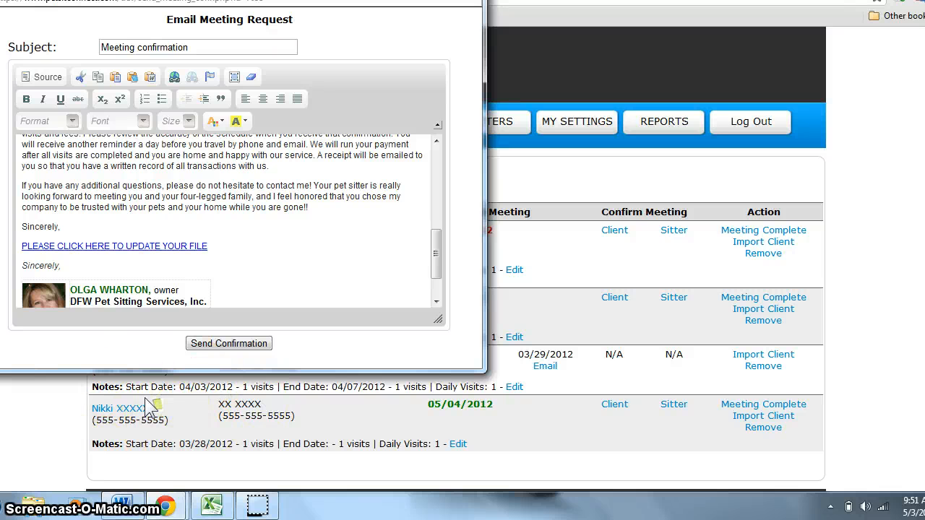
{"action": "left_click", "coordinate": [306, 282]}
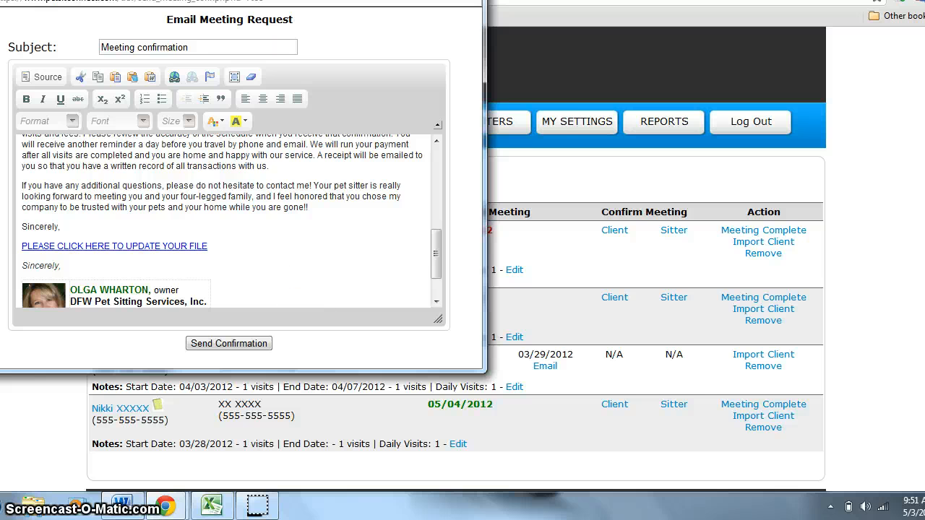
{"action": "left_click", "coordinate": [468, 1]}
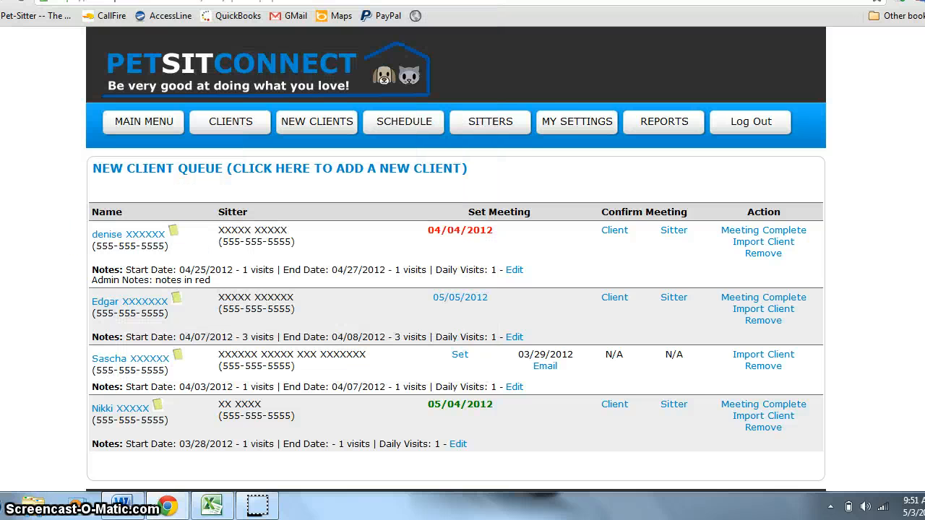
Step: Reopen the record of the client with the 05/04/2012 meeting
{"action": "left_click", "coordinate": [160, 409]}
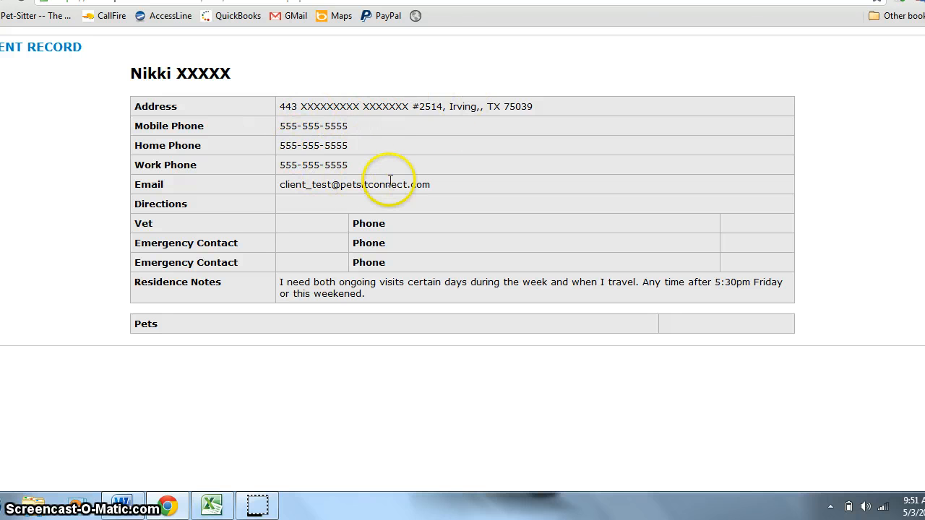
Step: Close the client record, then read the sitter's confirmation email for the 05/04/2012 meeting and close it without sending
{"action": "left_click", "coordinate": [354, 187]}
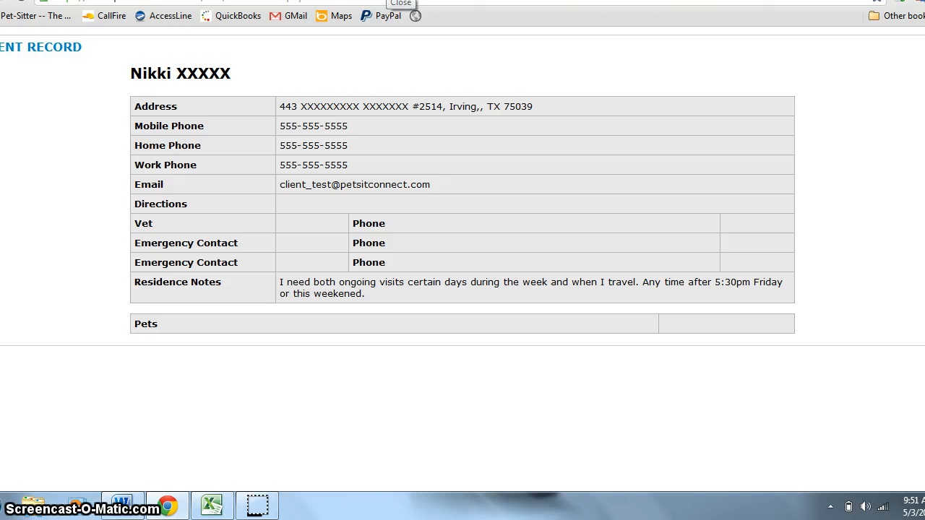
{"action": "left_click", "coordinate": [388, 0]}
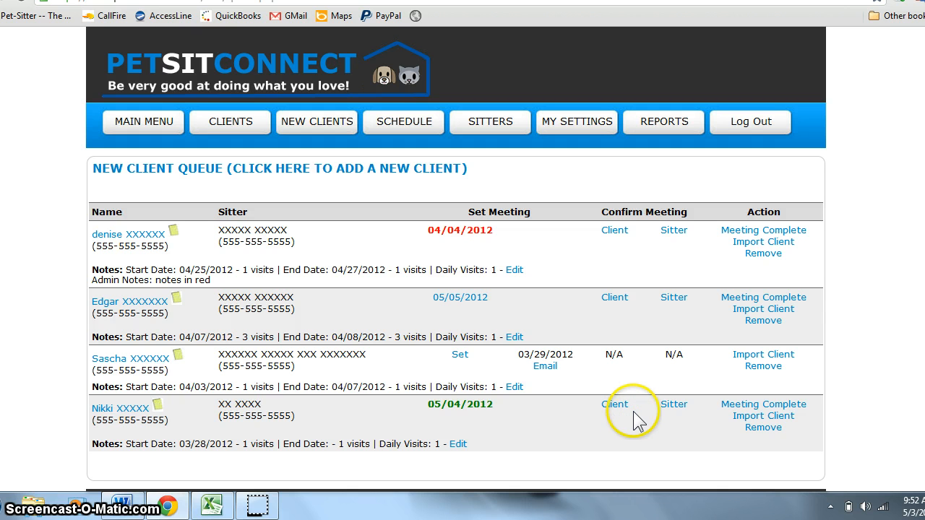
{"action": "left_click", "coordinate": [674, 409]}
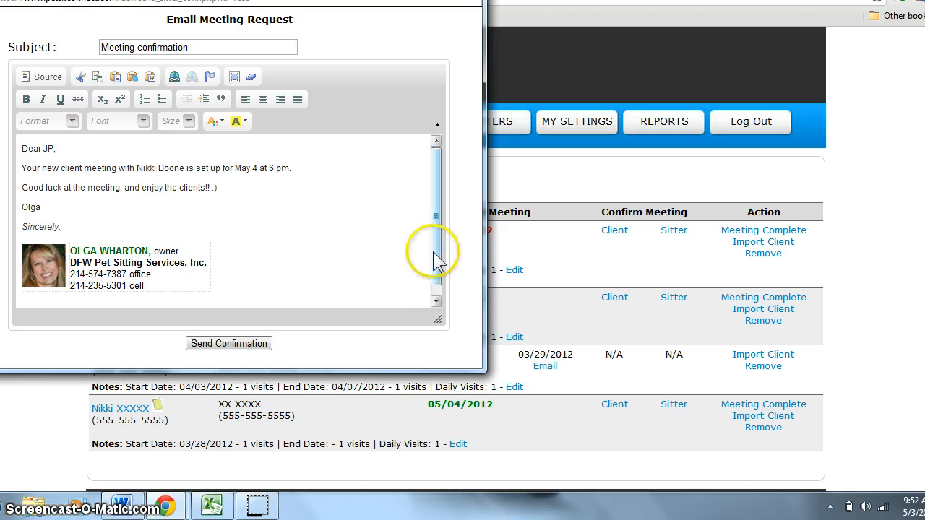
{"action": "left_click", "coordinate": [434, 292]}
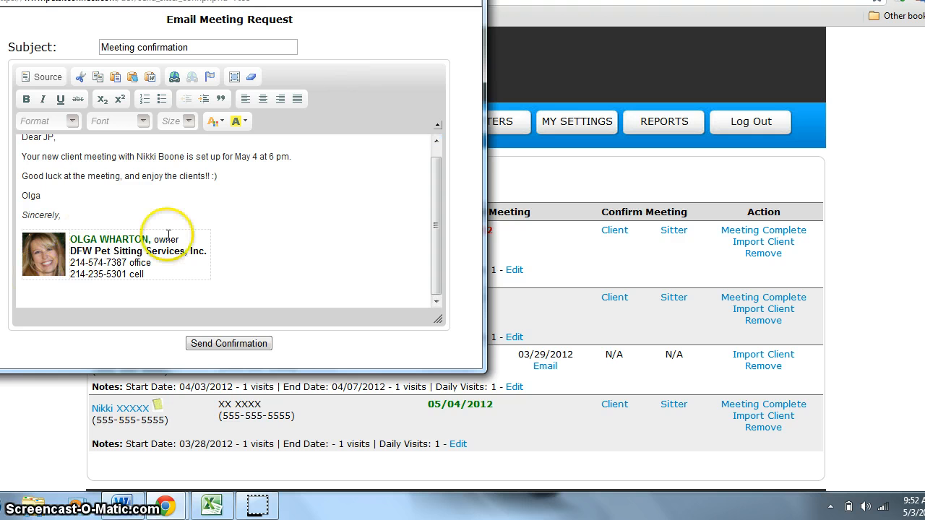
{"action": "left_click", "coordinate": [470, 1]}
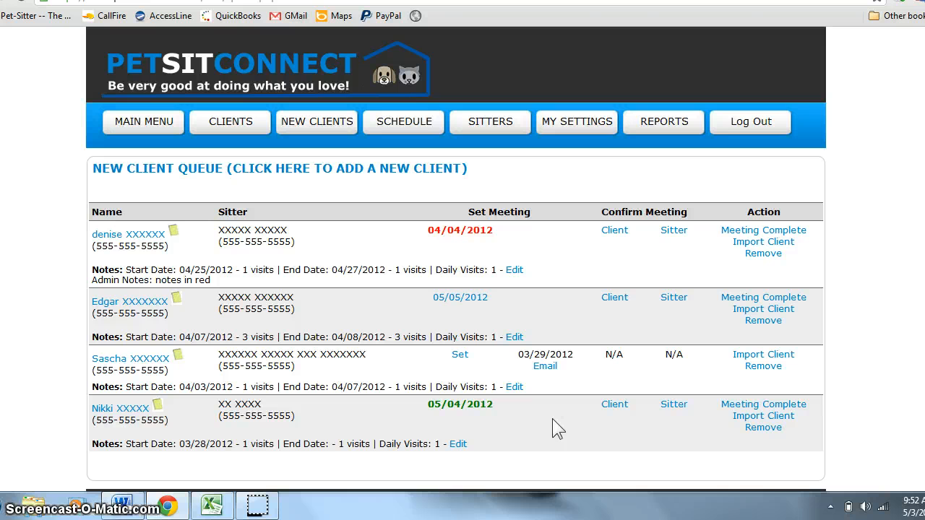
Step: Mark the 05/04/2012 client meeting as complete and submit the new client information form with its existing entries
{"action": "left_click", "coordinate": [763, 407]}
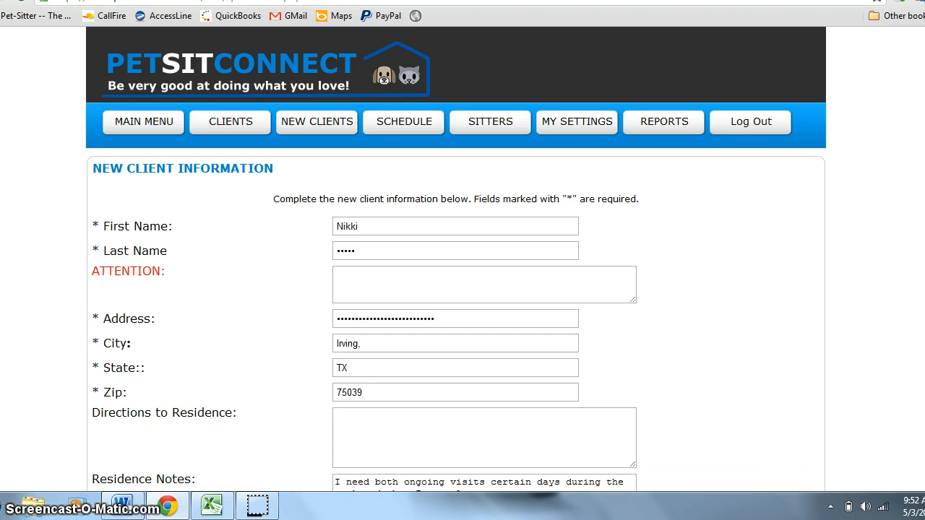
{"action": "scroll", "coordinate": [462, 290], "scroll_direction": "down", "scroll_amount": 4}
{"action": "scroll", "coordinate": [463, 289], "scroll_direction": "down", "scroll_amount": 3}
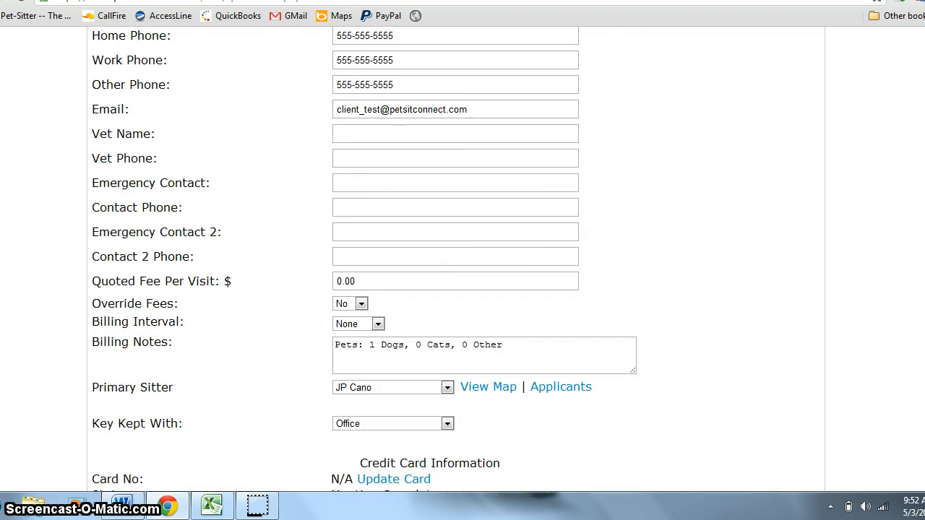
{"action": "scroll", "coordinate": [462, 289], "scroll_direction": "down", "scroll_amount": 2}
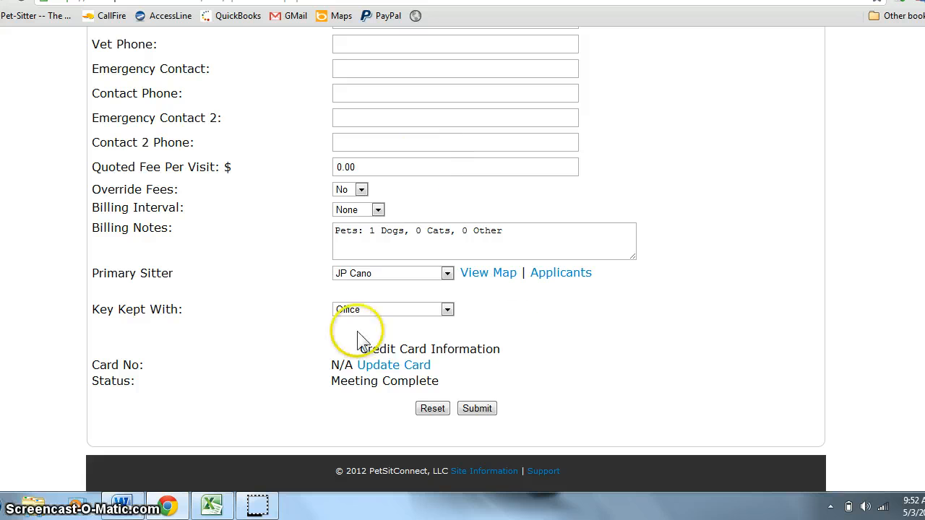
{"action": "left_click", "coordinate": [480, 408]}
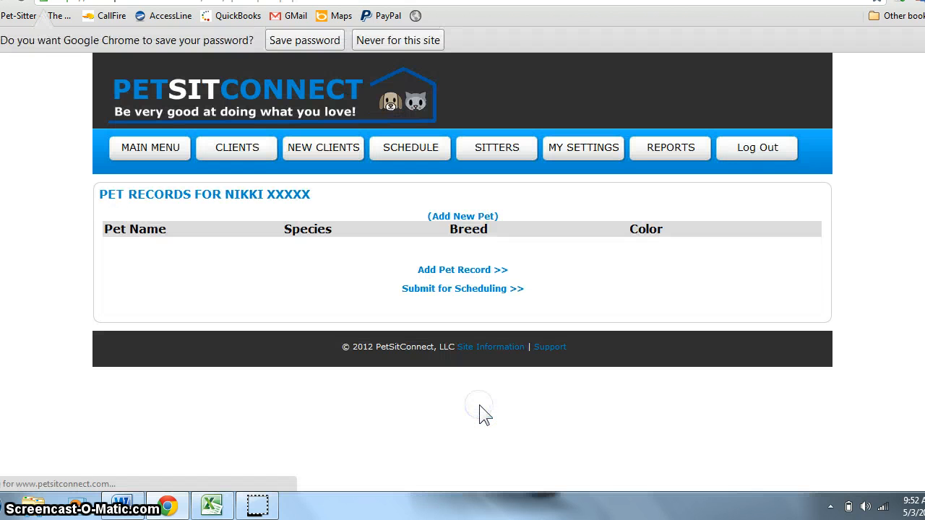
Step: Add a pet record for the client with name fluffy, species cat, color white, sex Male and Altered set to Yes
{"action": "left_click", "coordinate": [462, 217]}
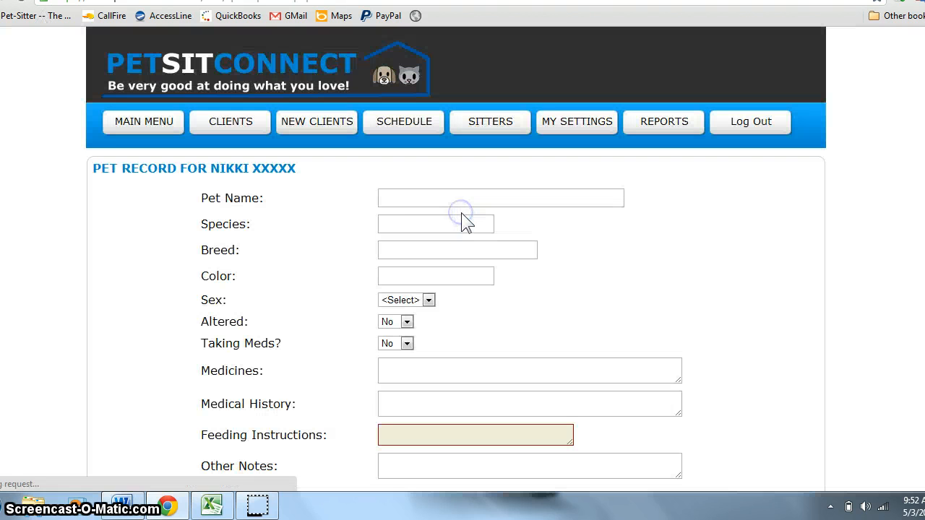
{"action": "left_click", "coordinate": [425, 200]}
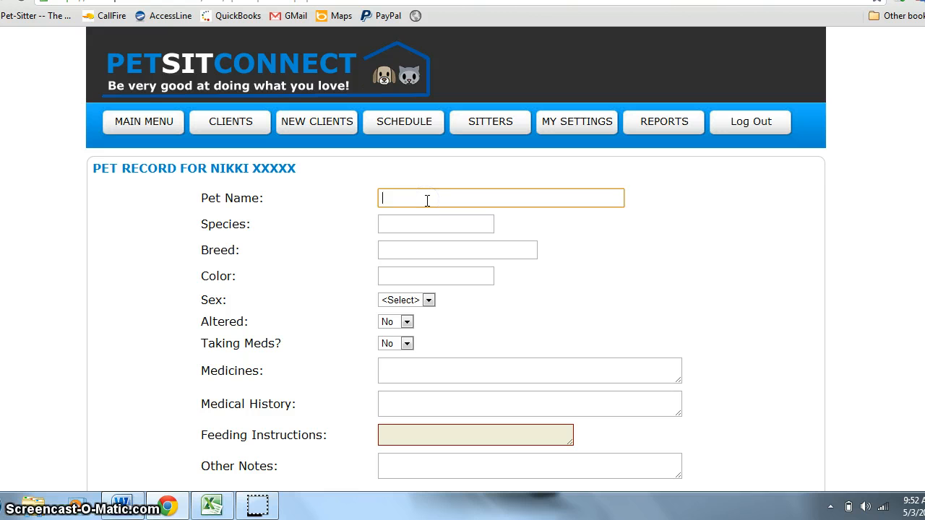
{"action": "key", "text": "Tab"}
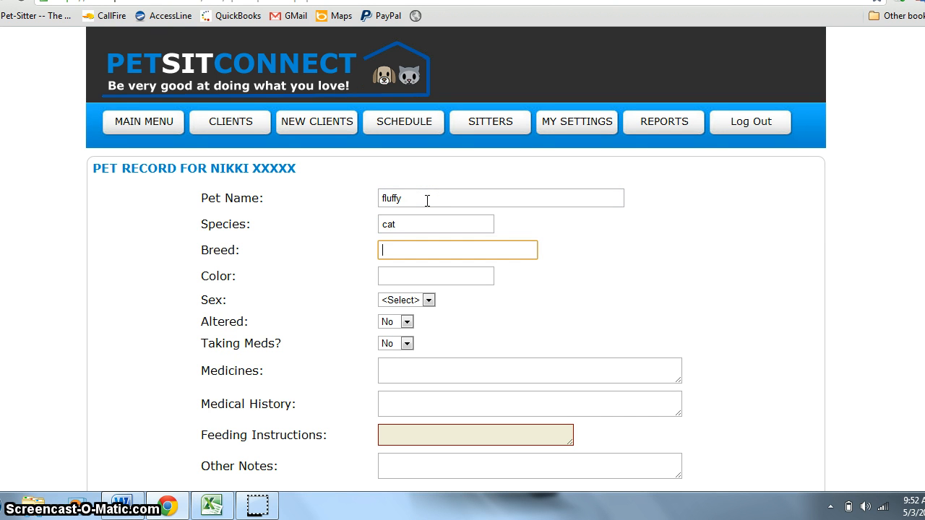
{"action": "key", "text": "Tab"}
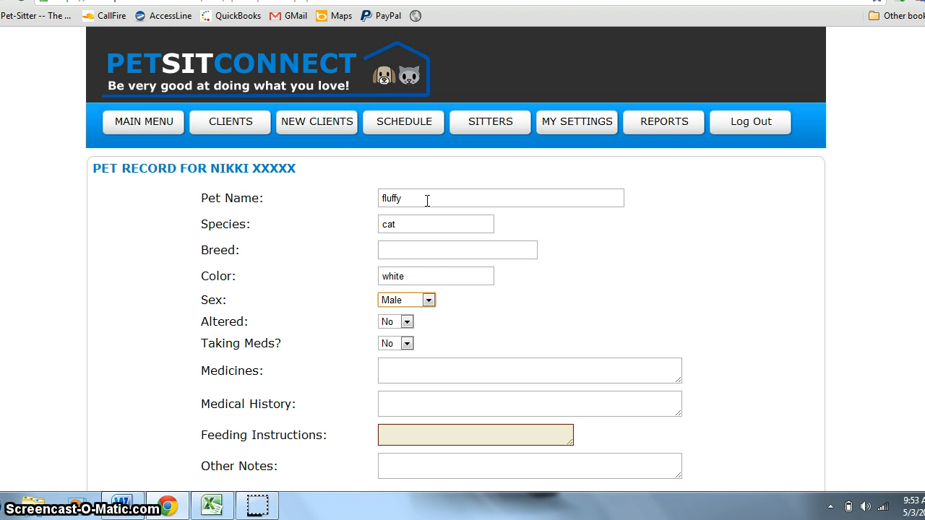
{"action": "key", "text": "Down"}
{"action": "key", "text": "Tab"}
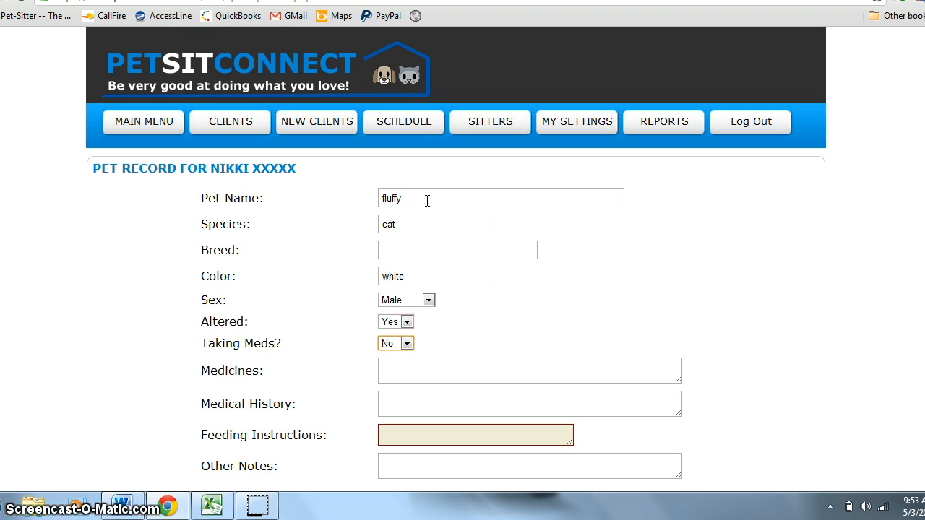
Step: Enter "free feeding" as the pet's feeding instructions, leaving the medical fields blank, and submit the pet record
{"action": "key", "text": "Tab"}
{"action": "key", "text": "Tab"}
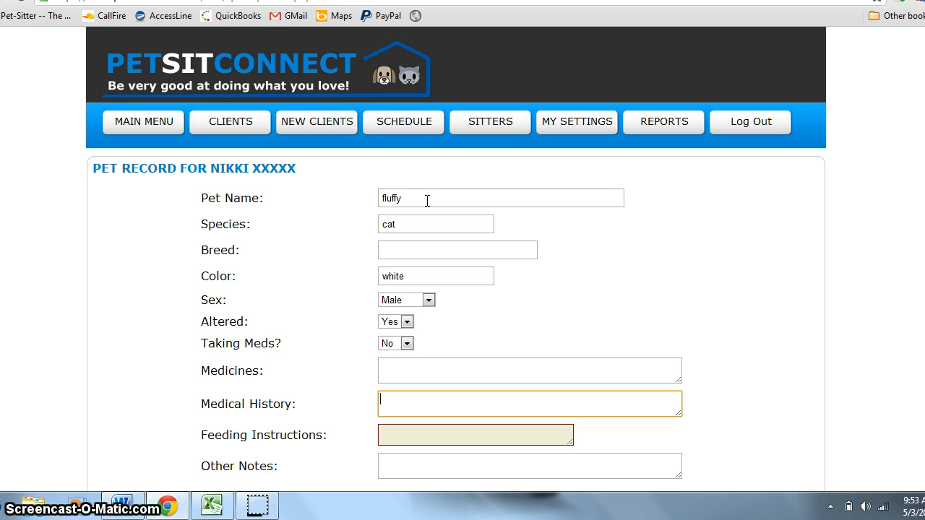
{"action": "key", "text": "Tab"}
{"action": "type", "text": "free feed"}
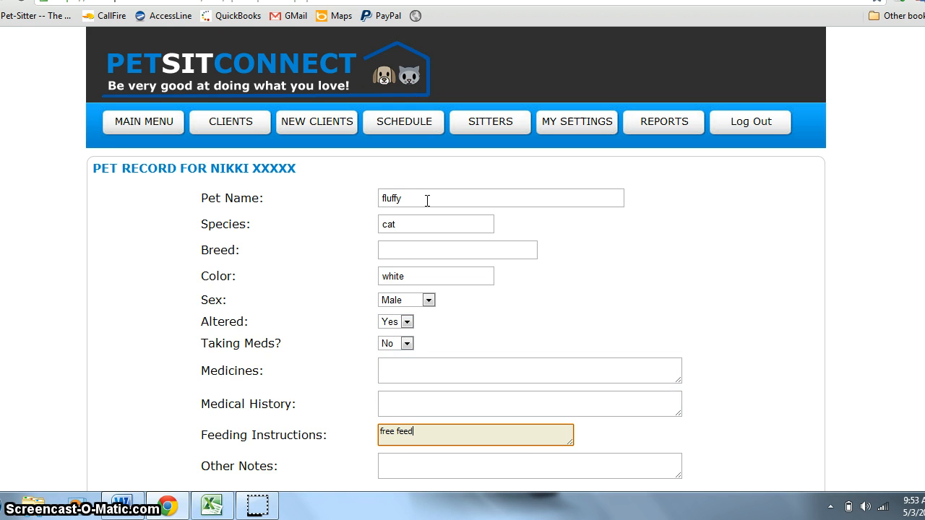
{"action": "type", "text": "ing"}
{"action": "key", "text": "Tab"}
{"action": "key", "text": "Tab"}
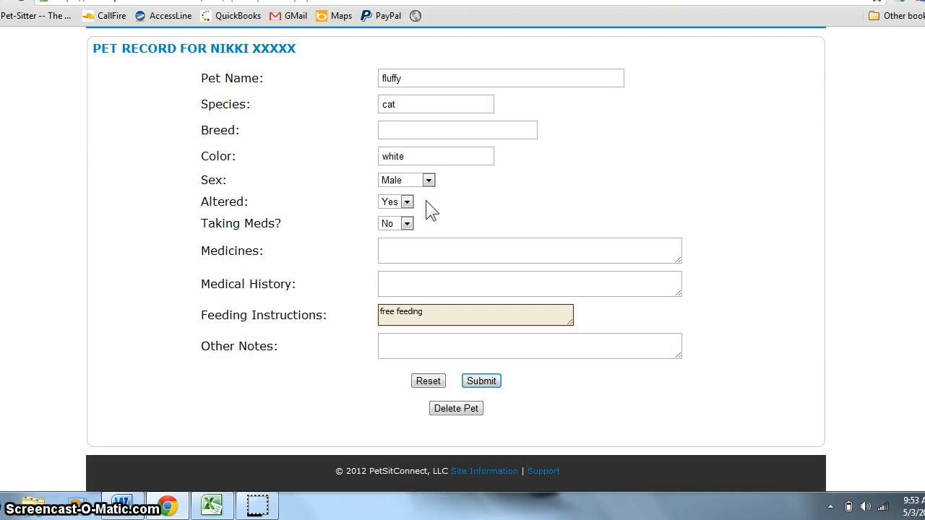
{"action": "key", "text": "Return"}
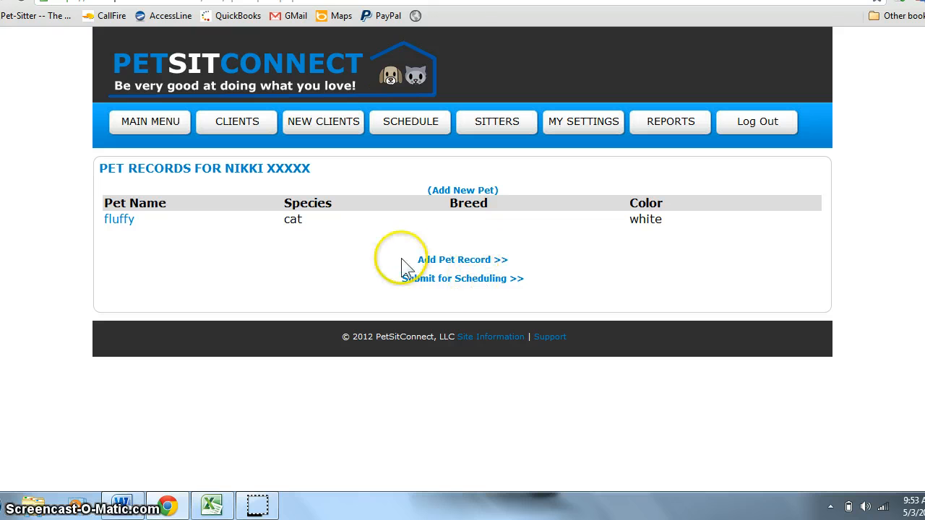
Step: Submit the client for scheduling and enter 9 am as the AM time with service dates 05/05/2012 and 05/06/2012
{"action": "left_click", "coordinate": [481, 278]}
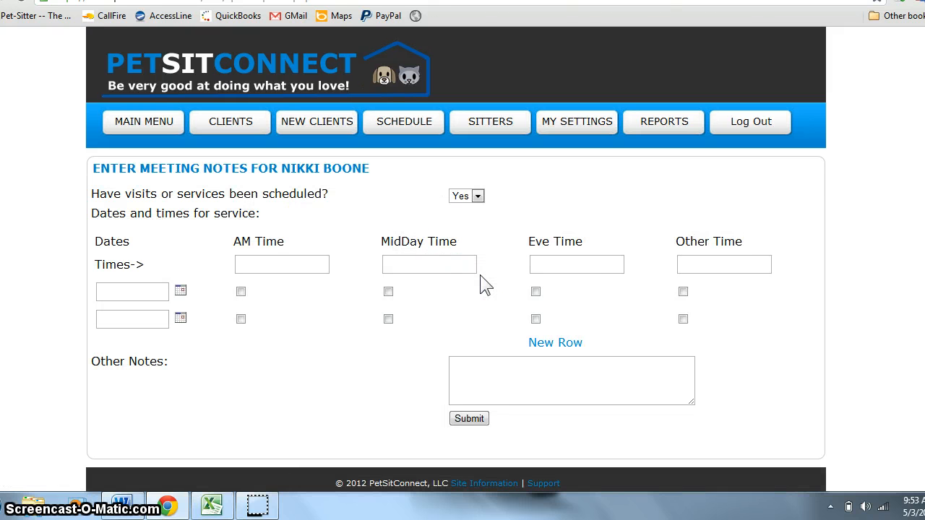
{"action": "left_click", "coordinate": [274, 333]}
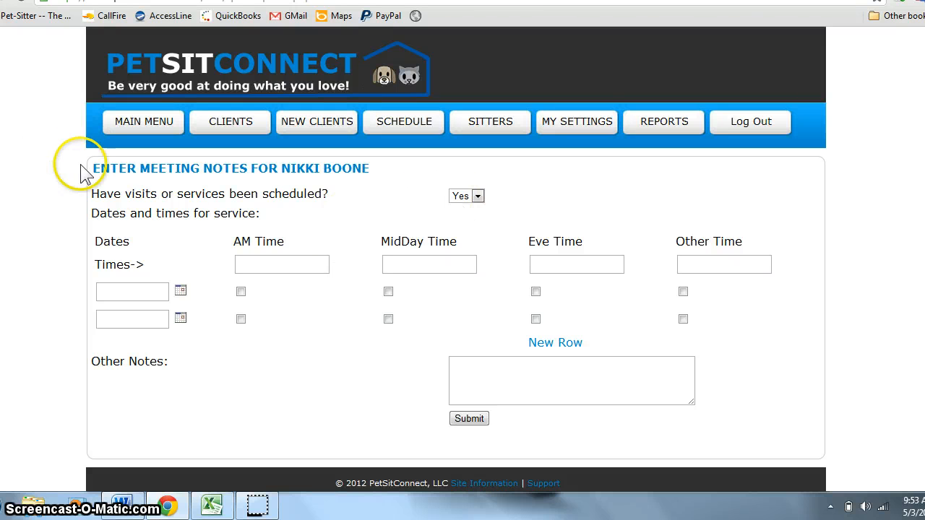
{"action": "left_click", "coordinate": [271, 265]}
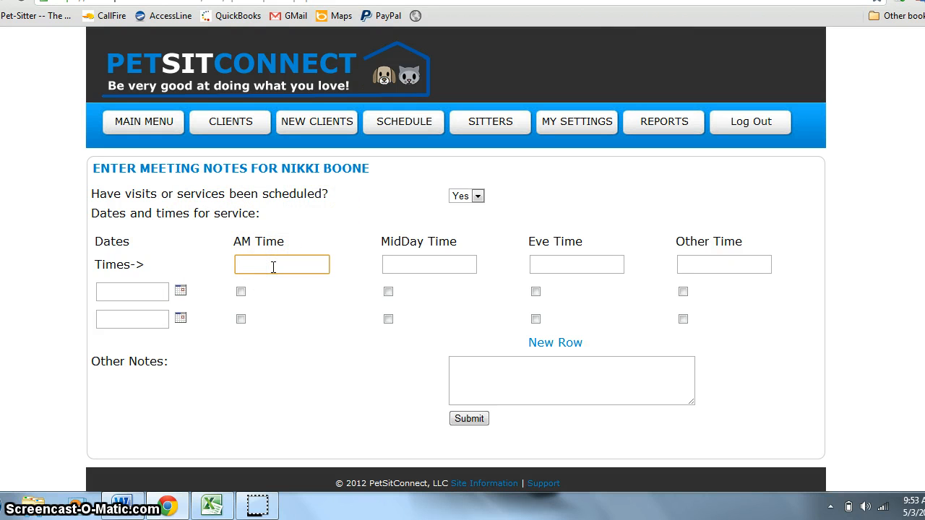
{"action": "left_click", "coordinate": [144, 293]}
{"action": "left_click", "coordinate": [179, 296]}
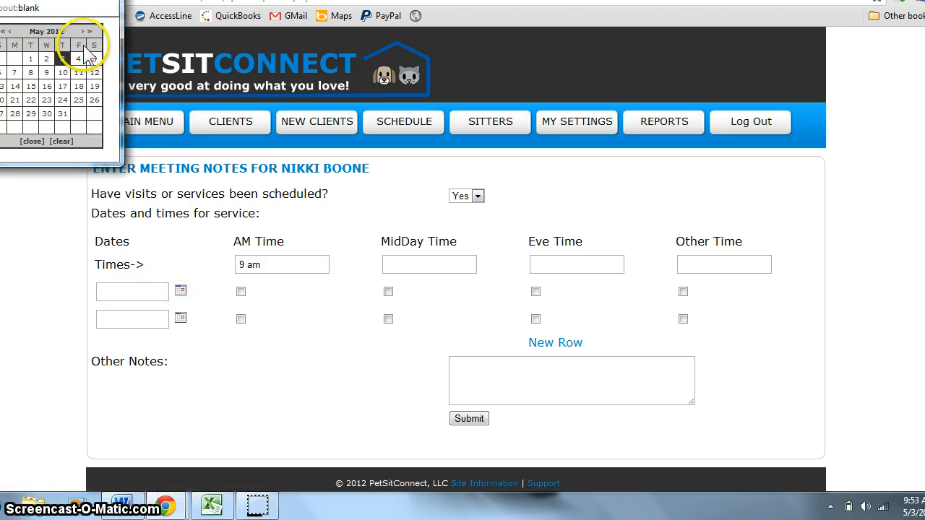
{"action": "left_click", "coordinate": [94, 59]}
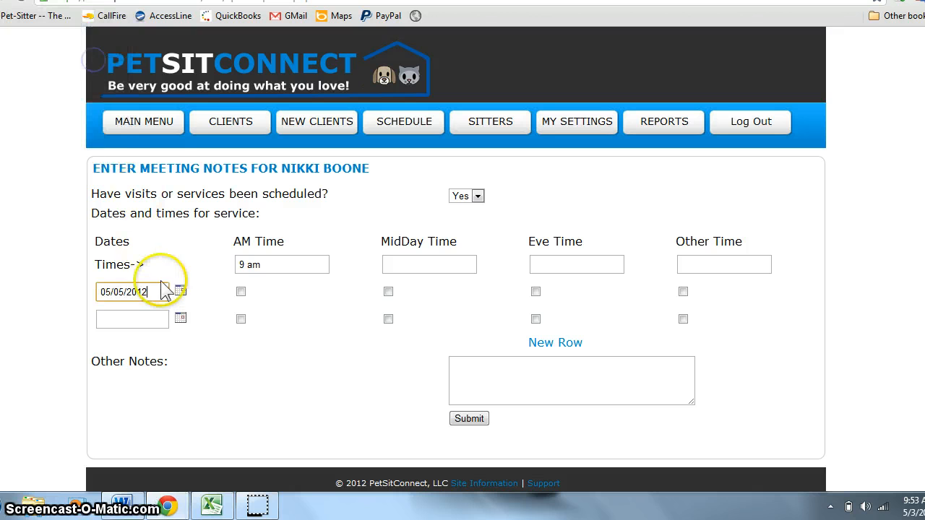
{"action": "left_click", "coordinate": [180, 318]}
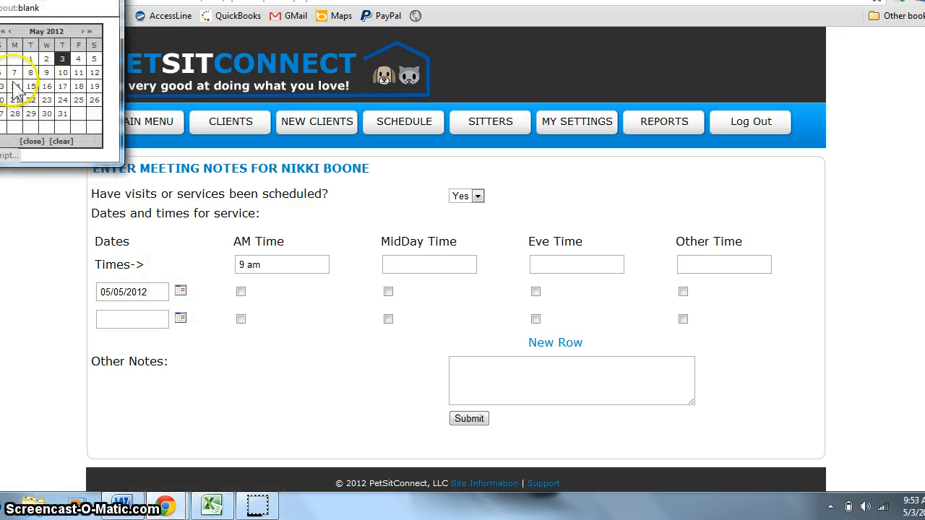
{"action": "left_click", "coordinate": [7, 74]}
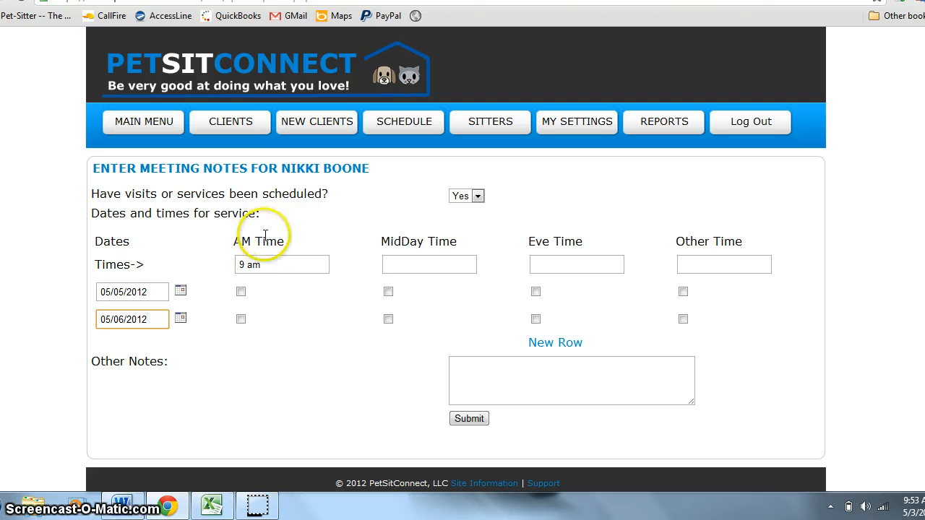
Step: Mark AM visits for both service dates and submit the meeting notes
{"action": "left_click", "coordinate": [242, 289]}
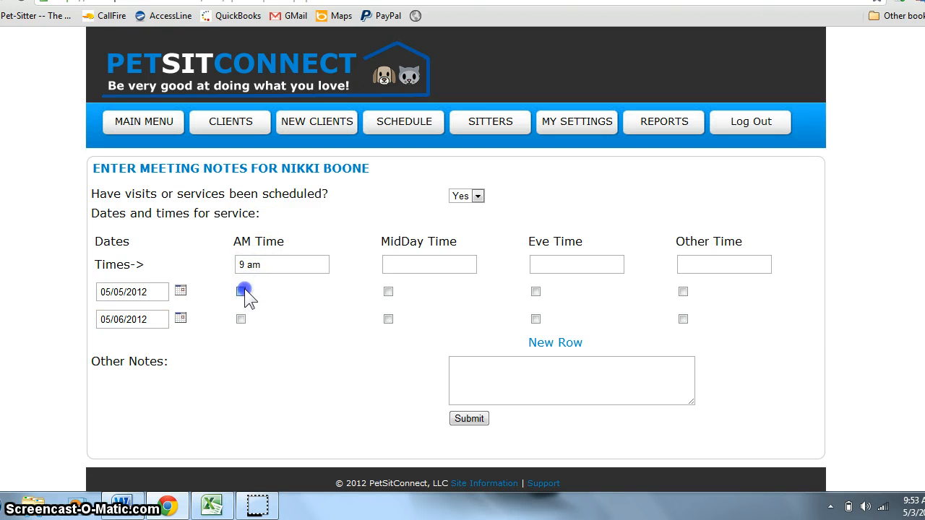
{"action": "left_click", "coordinate": [241, 318]}
{"action": "left_click", "coordinate": [471, 420]}
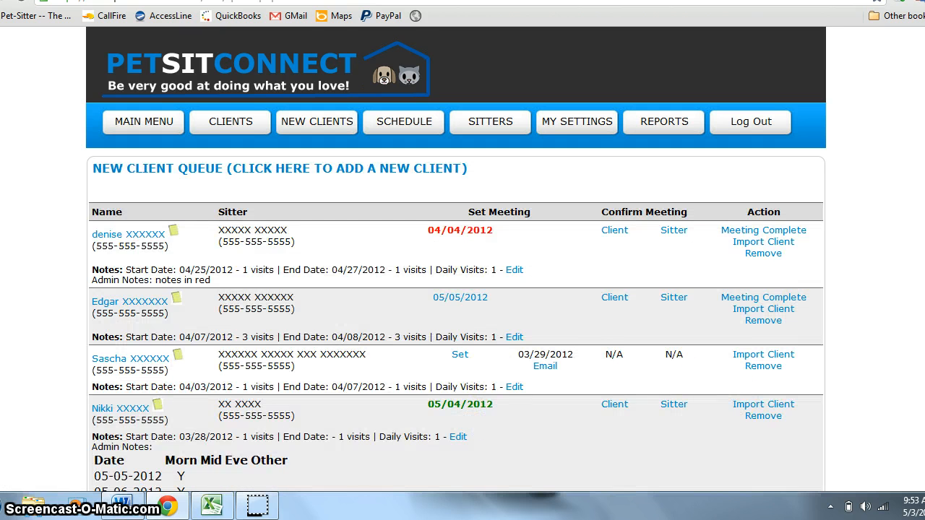
Step: Import the client with the 05/04/2012 meeting from the queue and start scheduling their services
{"action": "scroll", "coordinate": [462, 290], "scroll_direction": "down", "scroll_amount": 3}
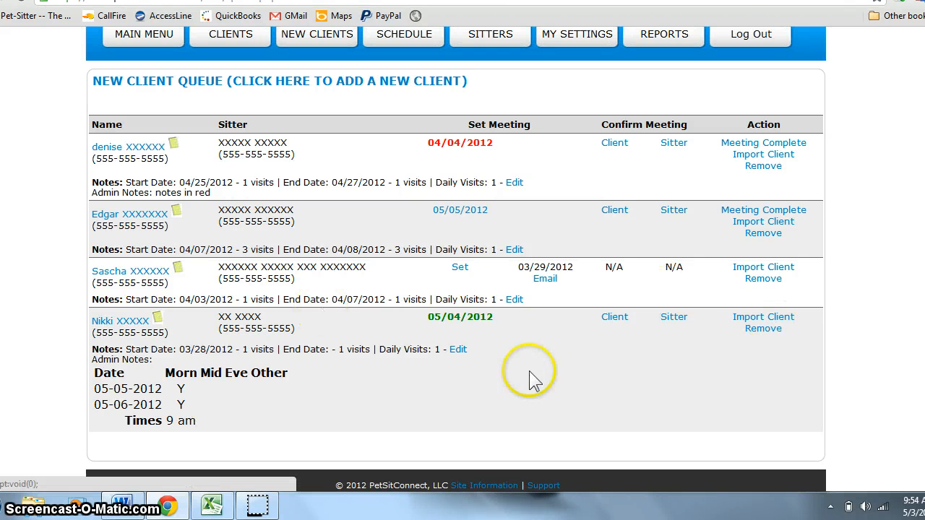
{"action": "left_click", "coordinate": [777, 319]}
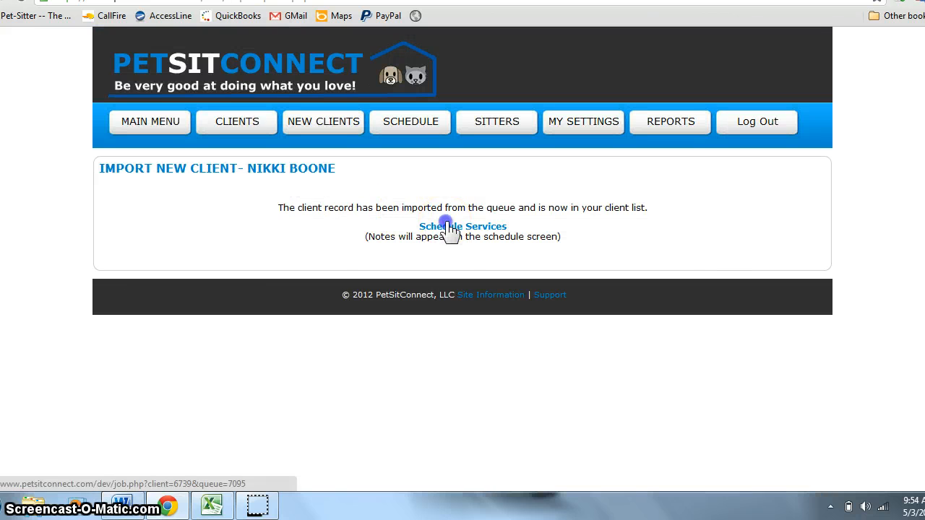
{"action": "left_click", "coordinate": [447, 226]}
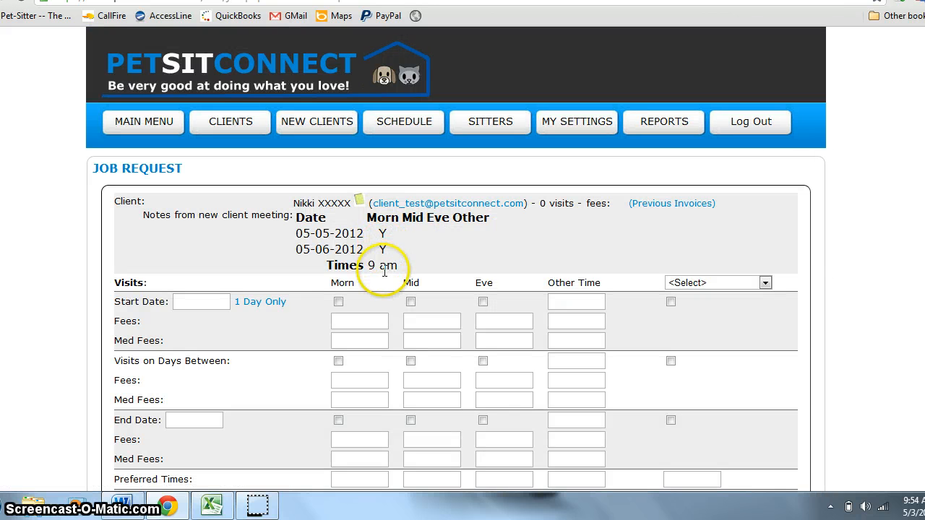
Step: Include morning visits on the job request's start and end dates
{"action": "left_click", "coordinate": [336, 300]}
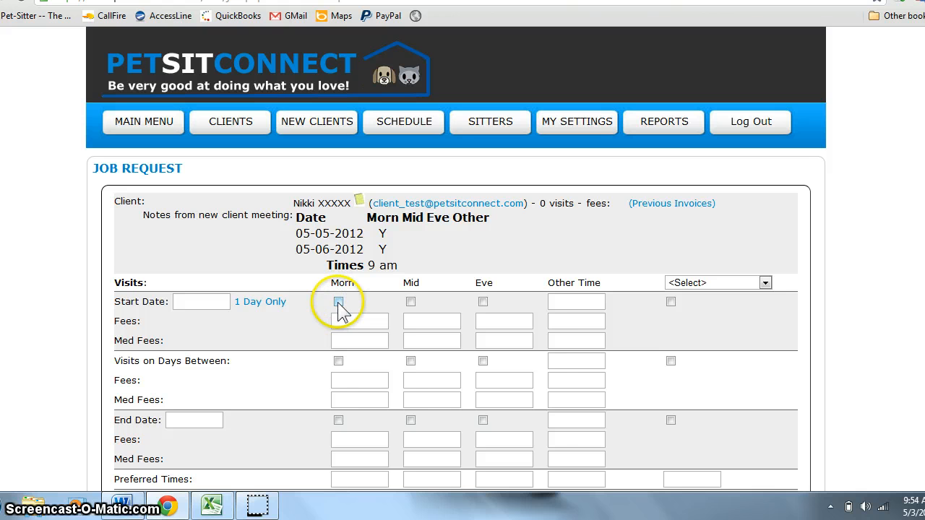
{"action": "left_click", "coordinate": [338, 302]}
{"action": "left_click", "coordinate": [338, 420]}
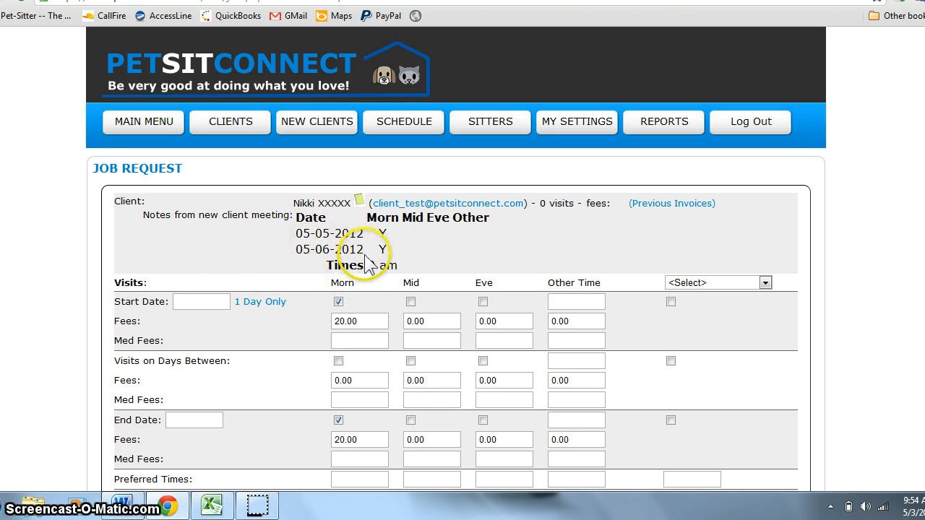
Step: Set the job request's start date to 05/05/2012 and its end date to 05/06/2012
{"action": "left_click", "coordinate": [219, 301]}
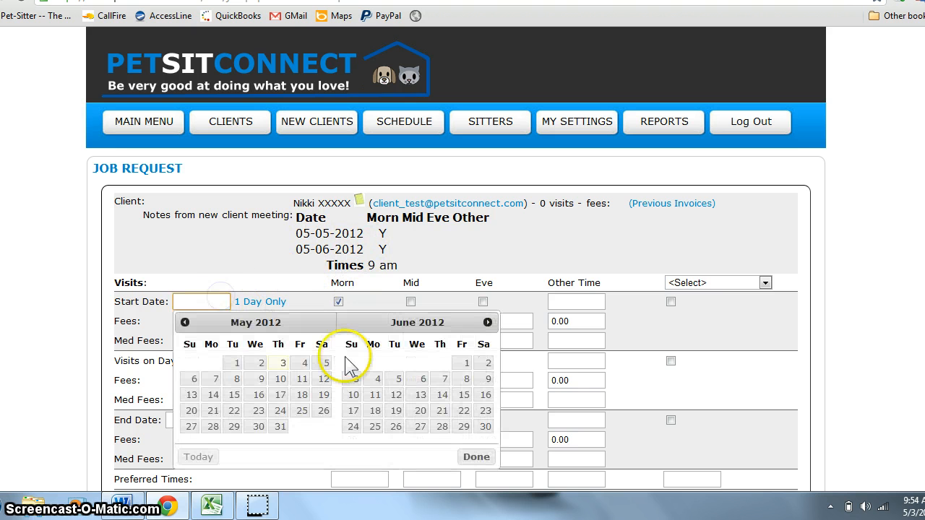
{"action": "left_click", "coordinate": [326, 364]}
{"action": "left_click", "coordinate": [187, 419]}
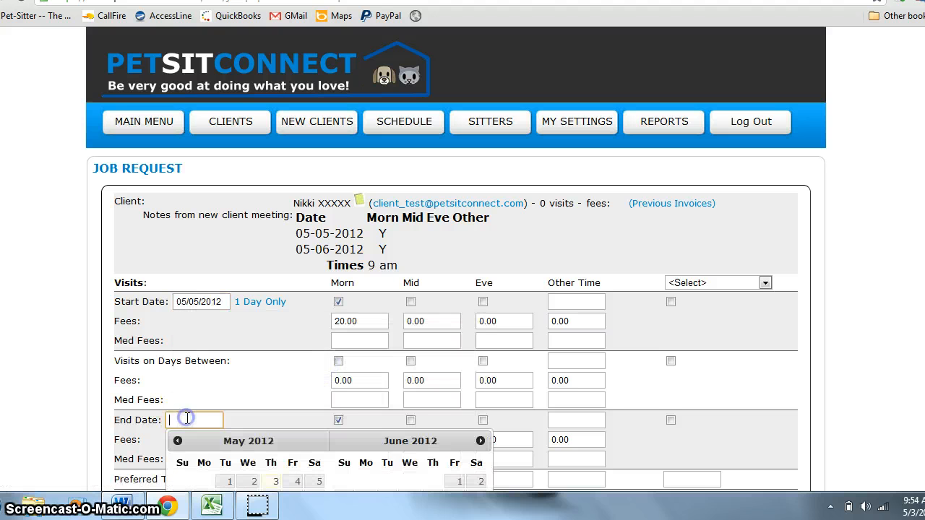
{"action": "scroll", "coordinate": [456, 263], "scroll_direction": "down", "scroll_amount": 1}
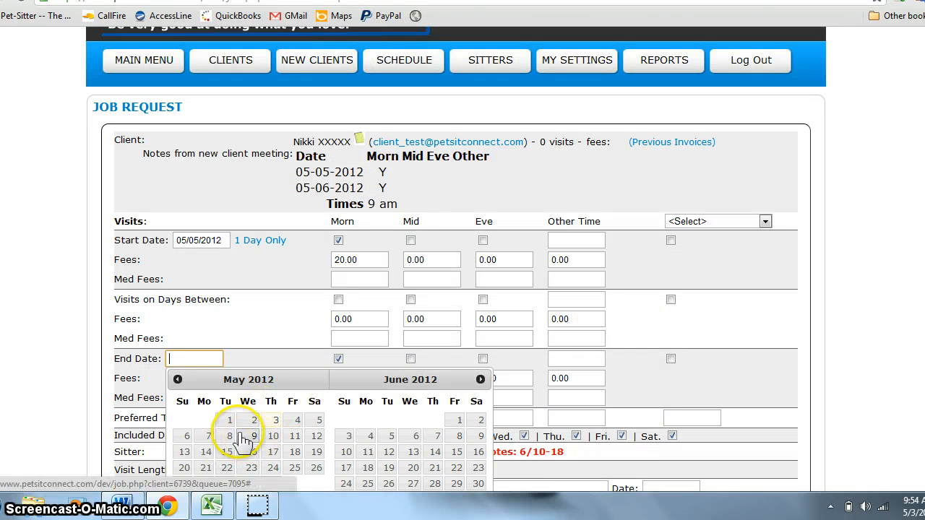
{"action": "left_click", "coordinate": [183, 437]}
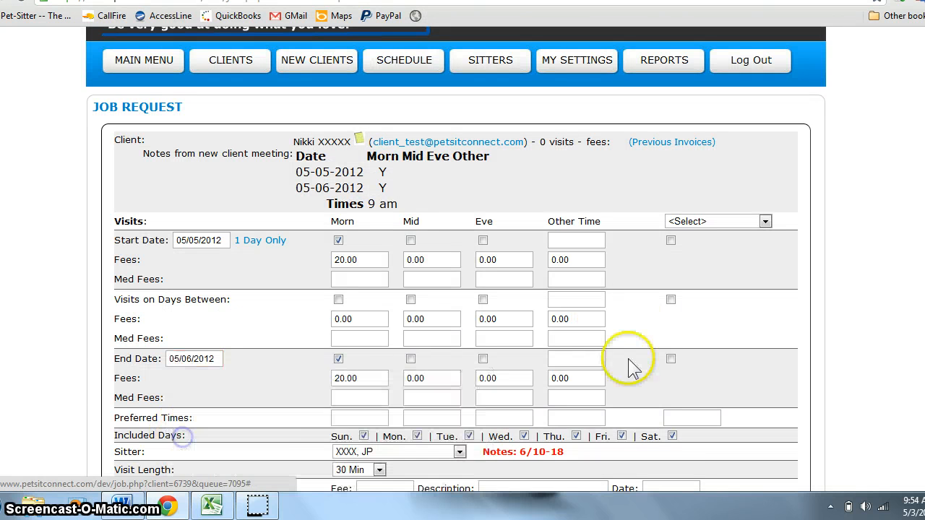
Step: Submit and confirm the job request, and go to the client's account for email confirmations
{"action": "scroll", "coordinate": [463, 289], "scroll_direction": "down", "scroll_amount": 3}
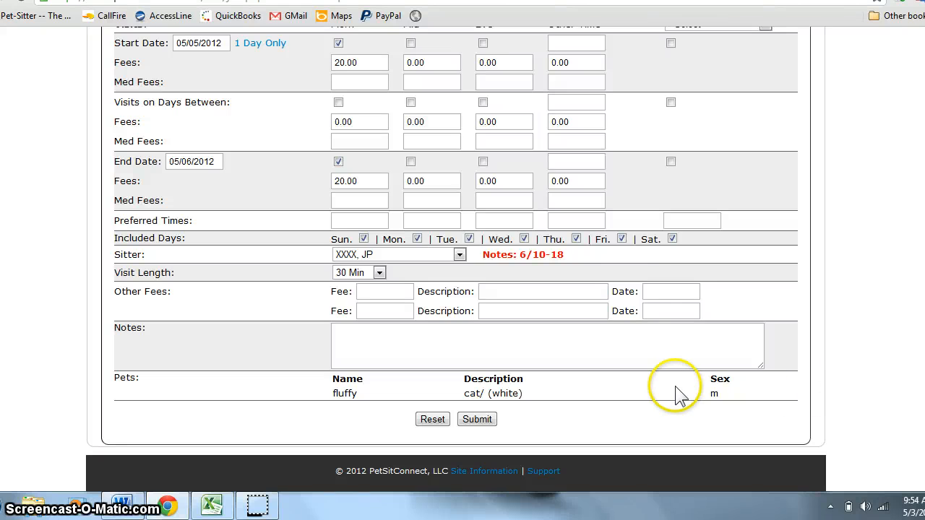
{"action": "left_click", "coordinate": [477, 420]}
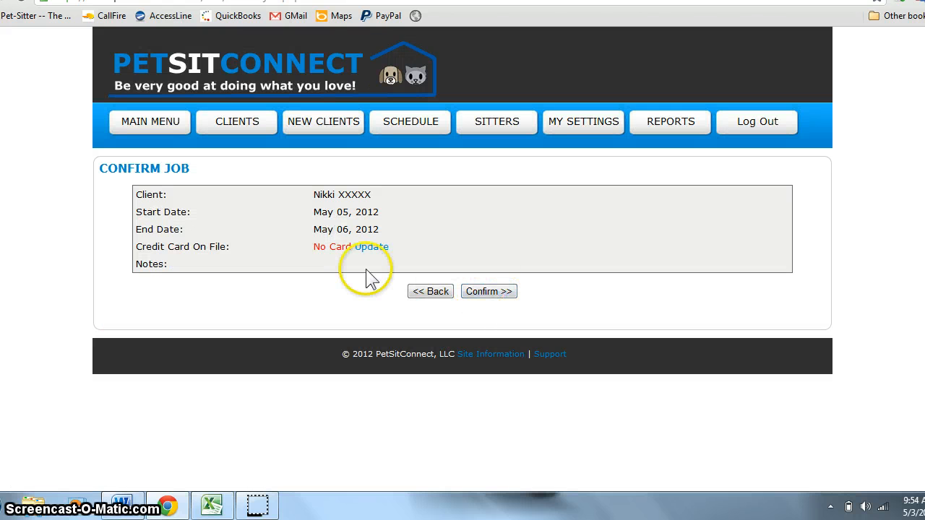
{"action": "left_click", "coordinate": [489, 290]}
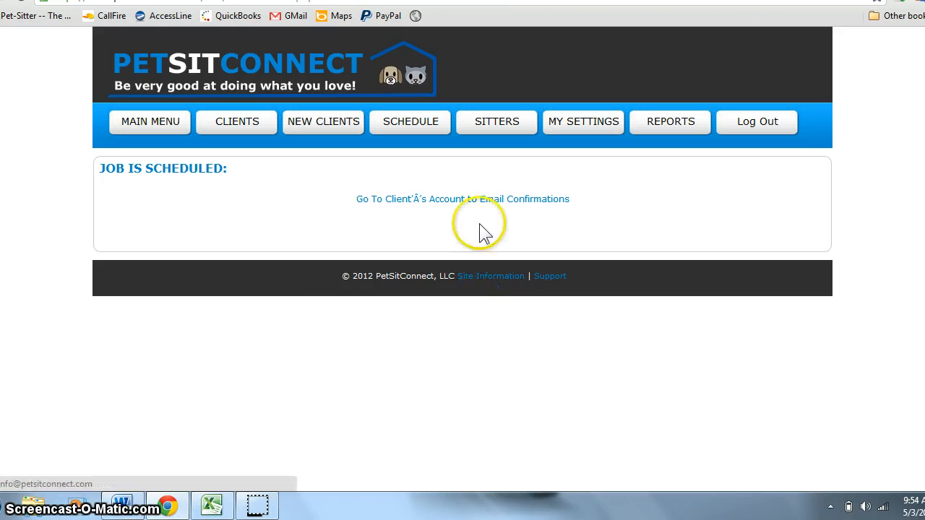
{"action": "left_click", "coordinate": [519, 199]}
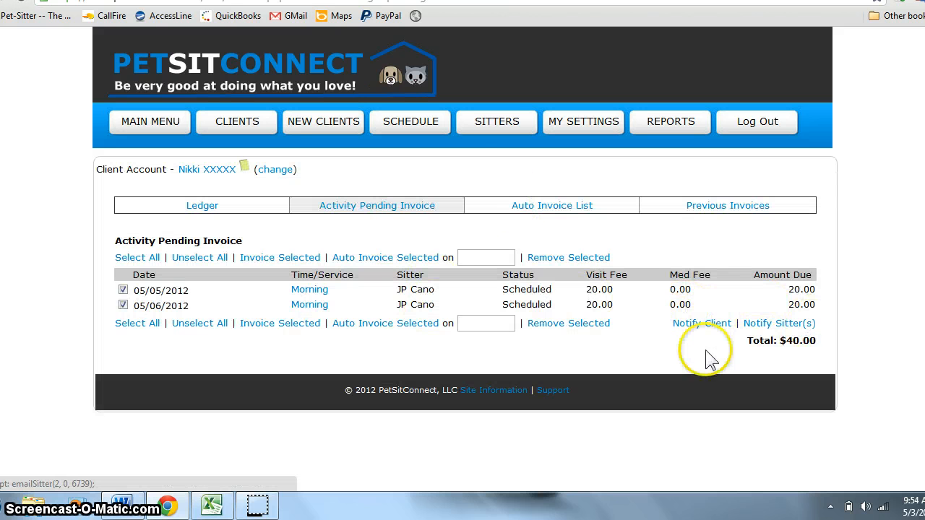
Step: Schedule both selected morning visits for auto invoicing on 05/07/2012
{"action": "left_click", "coordinate": [470, 257]}
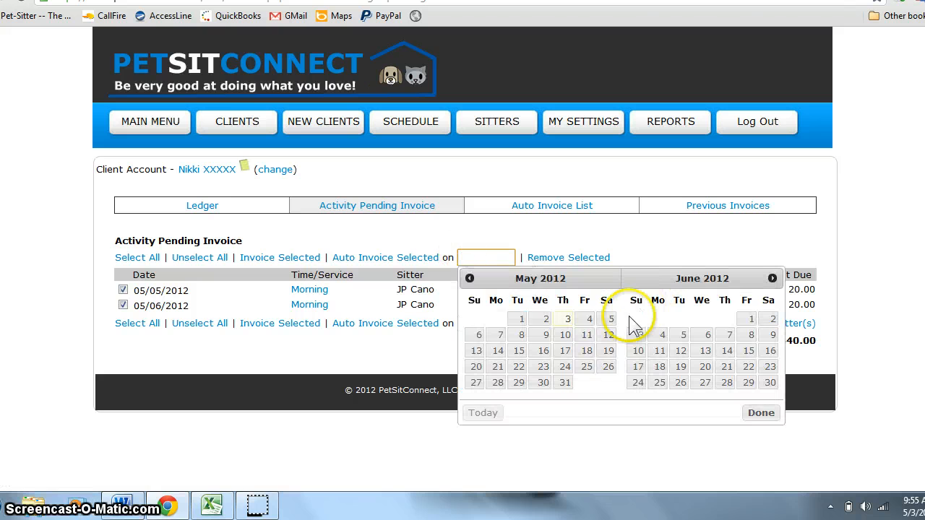
{"action": "left_click", "coordinate": [498, 334]}
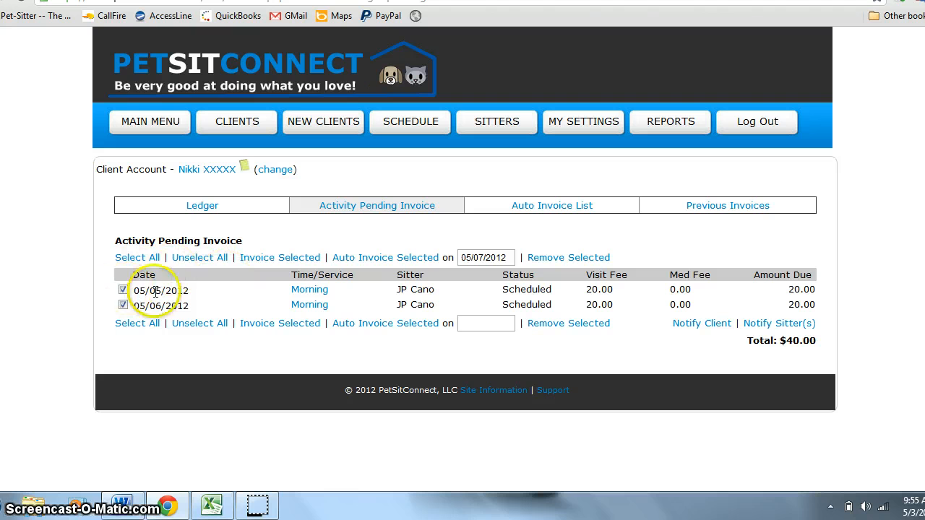
{"action": "left_click", "coordinate": [398, 265]}
{"action": "left_click", "coordinate": [424, 258]}
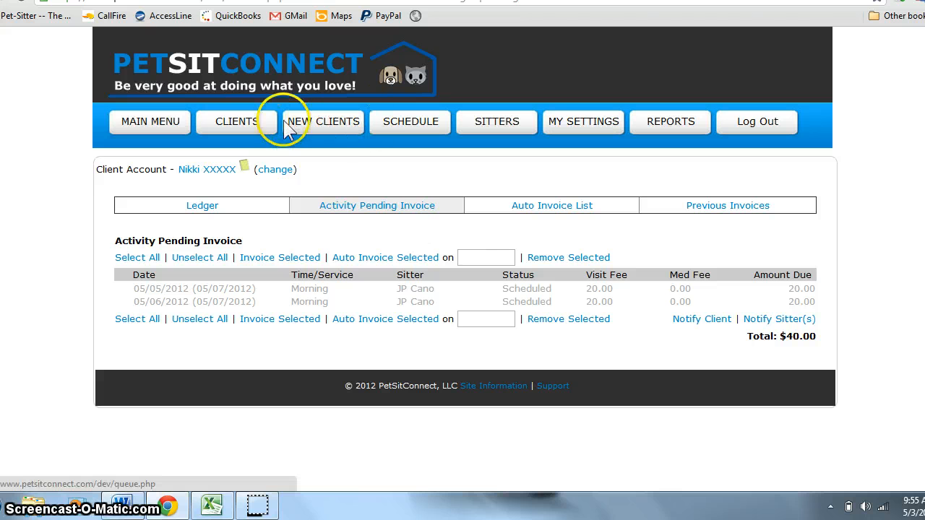
Step: Return to the new client queue and view the record of the client with the 04/04/2012 meeting, then close it
{"action": "left_click", "coordinate": [242, 127]}
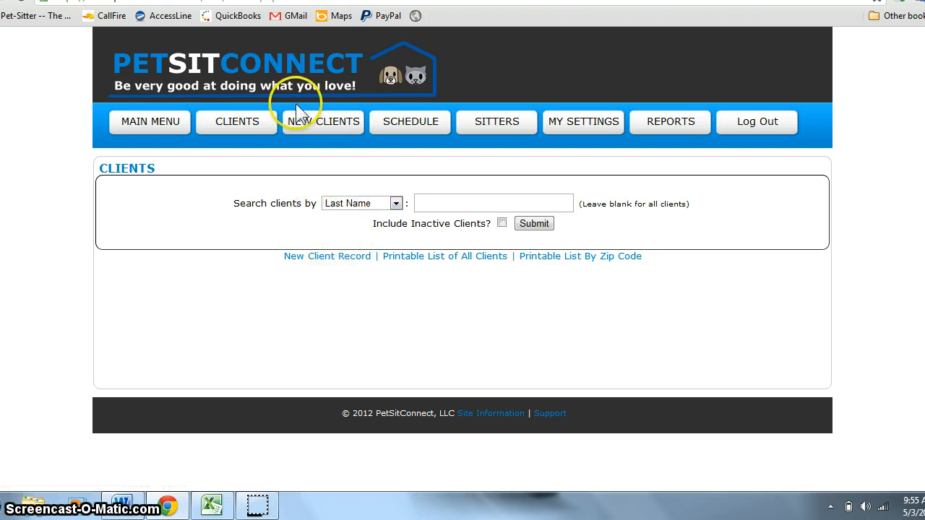
{"action": "left_click", "coordinate": [337, 126]}
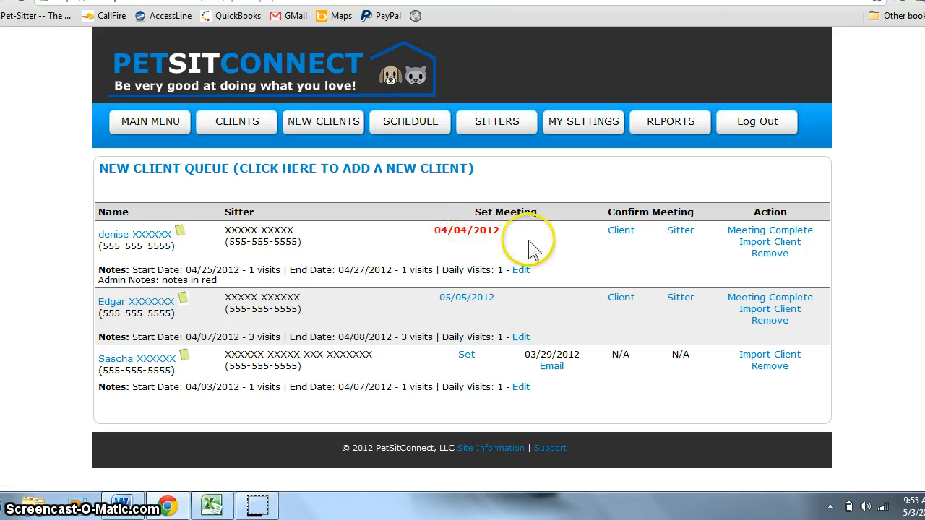
{"action": "left_click", "coordinate": [180, 238]}
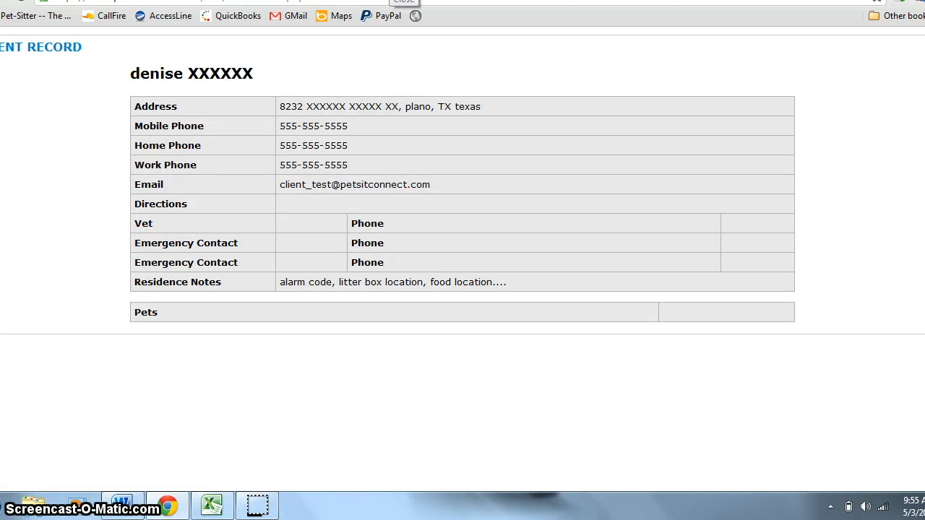
{"action": "left_click", "coordinate": [391, 0]}
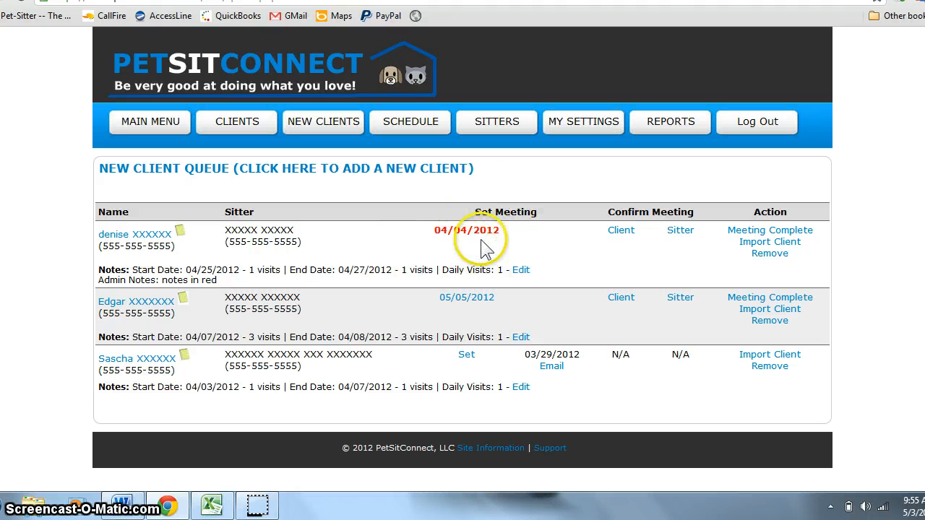